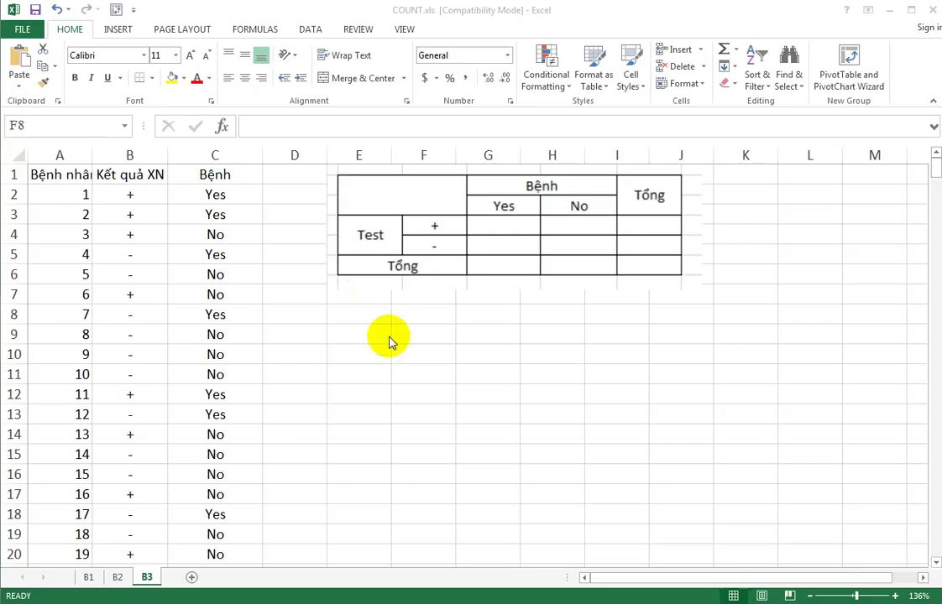
- Type the draft labels Bệnh and Test below the table, with Test in E11
click(393, 322)
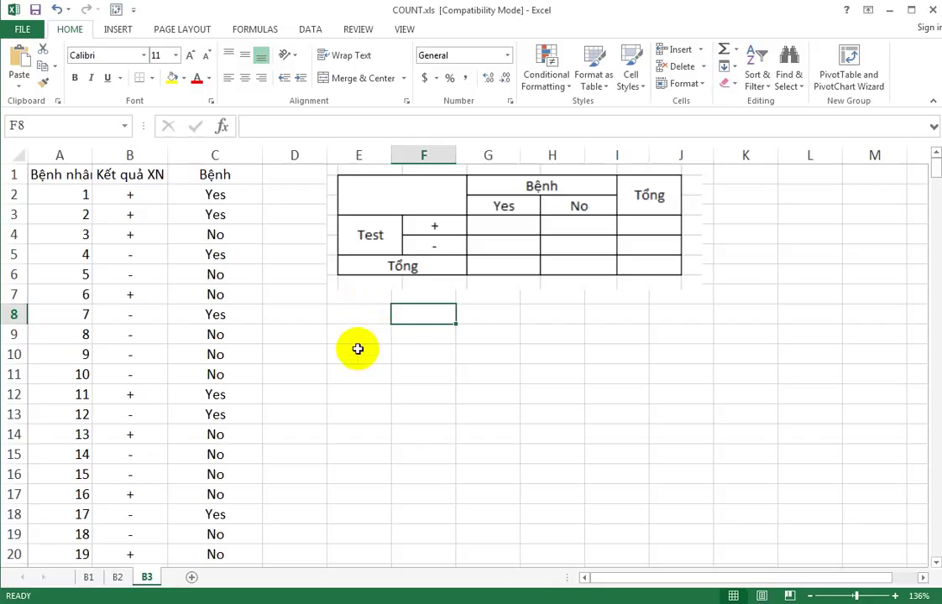
click(373, 334)
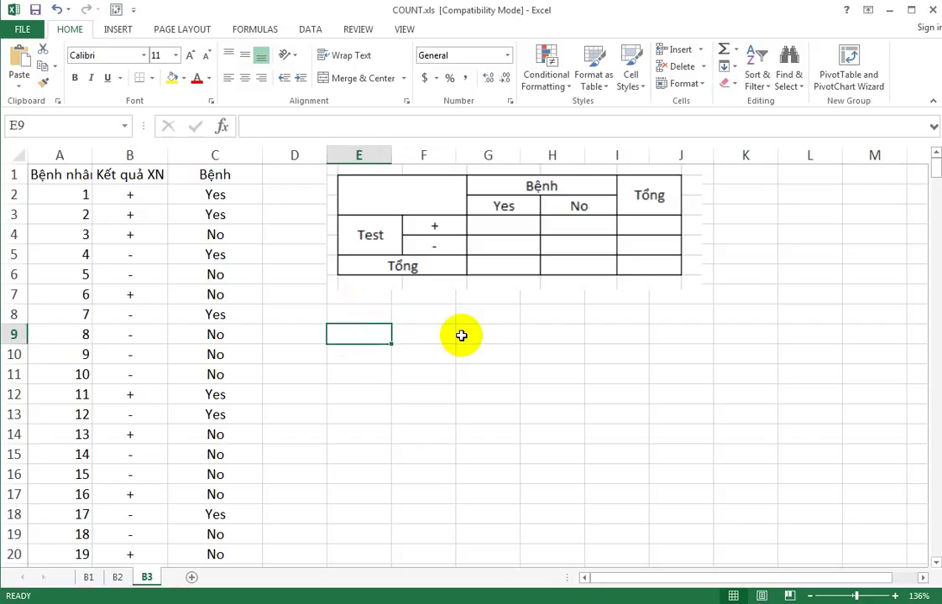
key(Right)
key(Right)
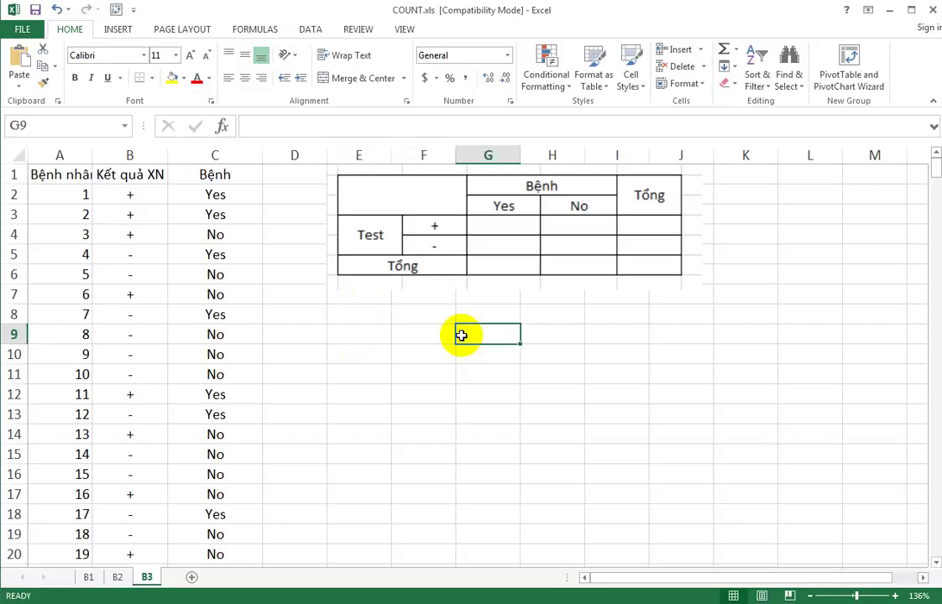
text(Bệnh)
key(Return)
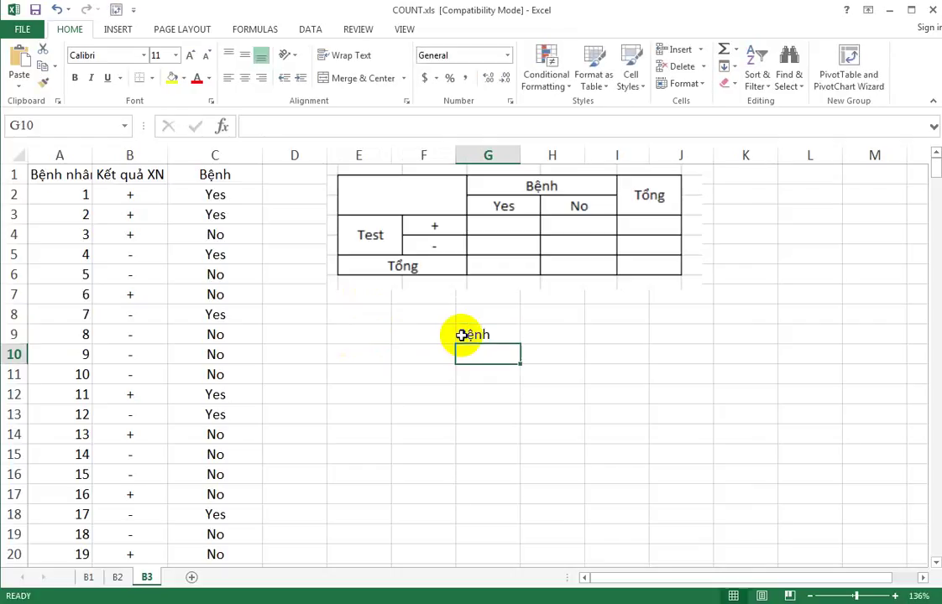
key(Left)
key(Left)
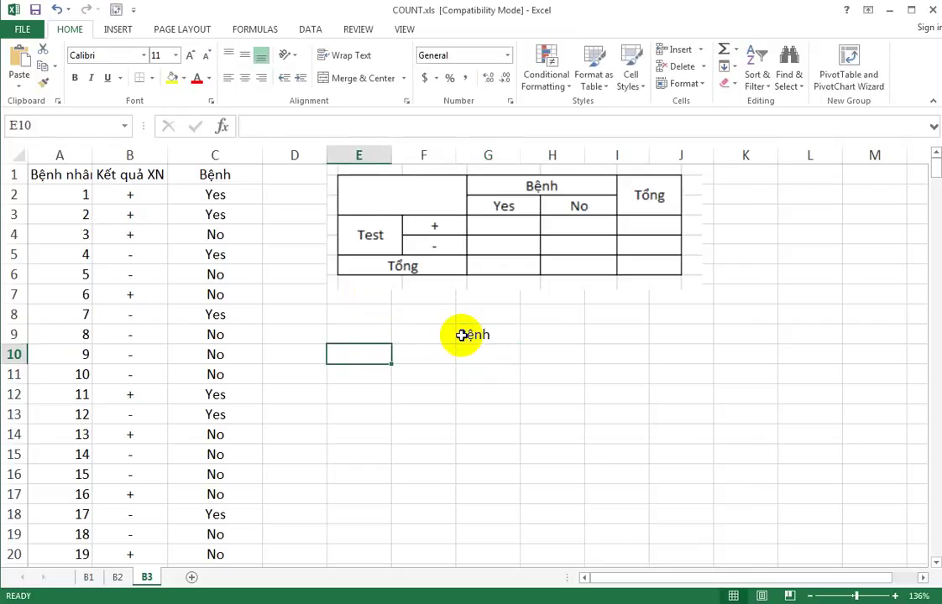
key(Down)
text(Te)
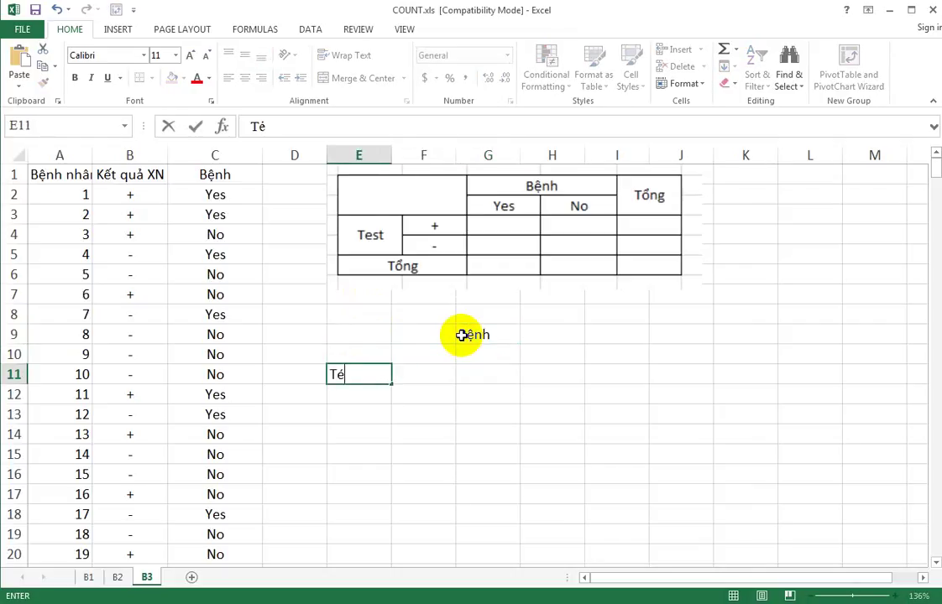
text(st)
key(Return)
- Enter the + and - row labels as text in F10 and F11
key(Up)
key(Up)
key(Up)
key(Right)
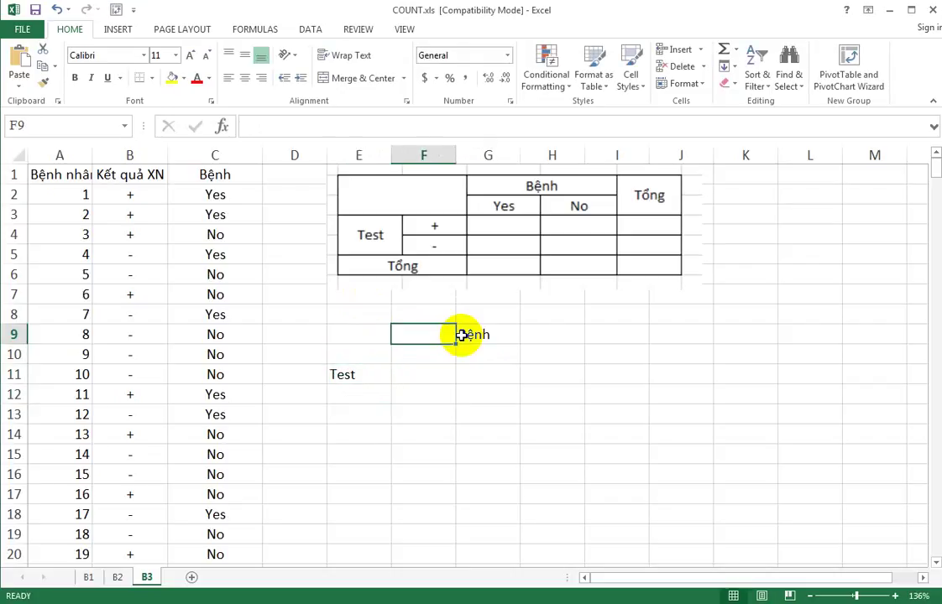
key(Down)
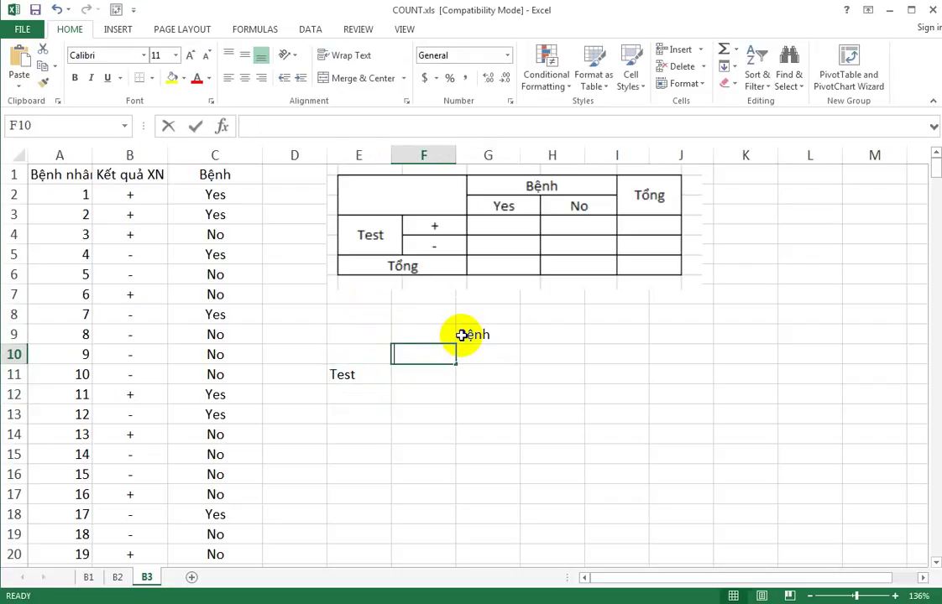
text('+)
key(Return)
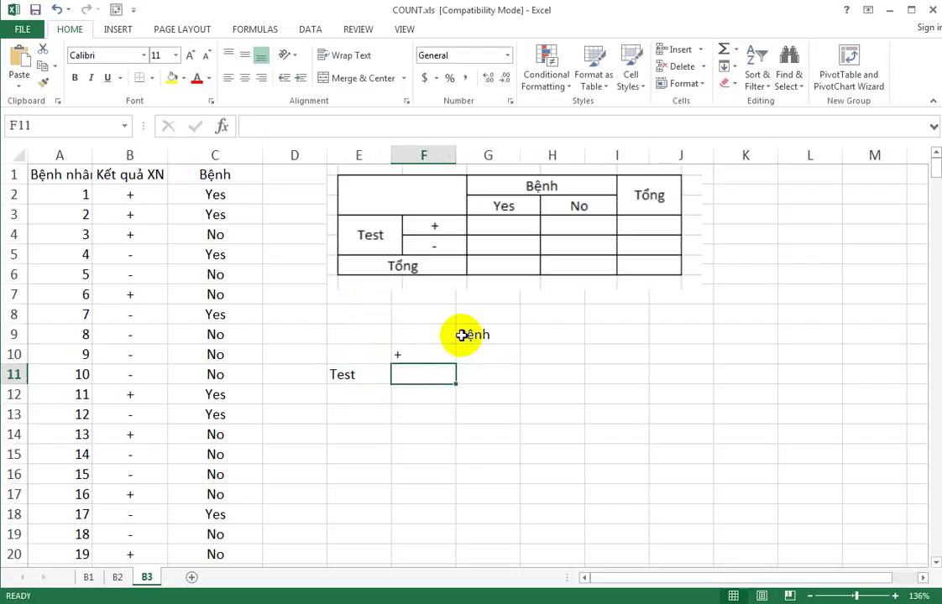
text('-)
key(Return)
- Add Yes and No column headers with Bệnh above them in G8
key(Up)
key(Up)
key(Right)
key(Up)
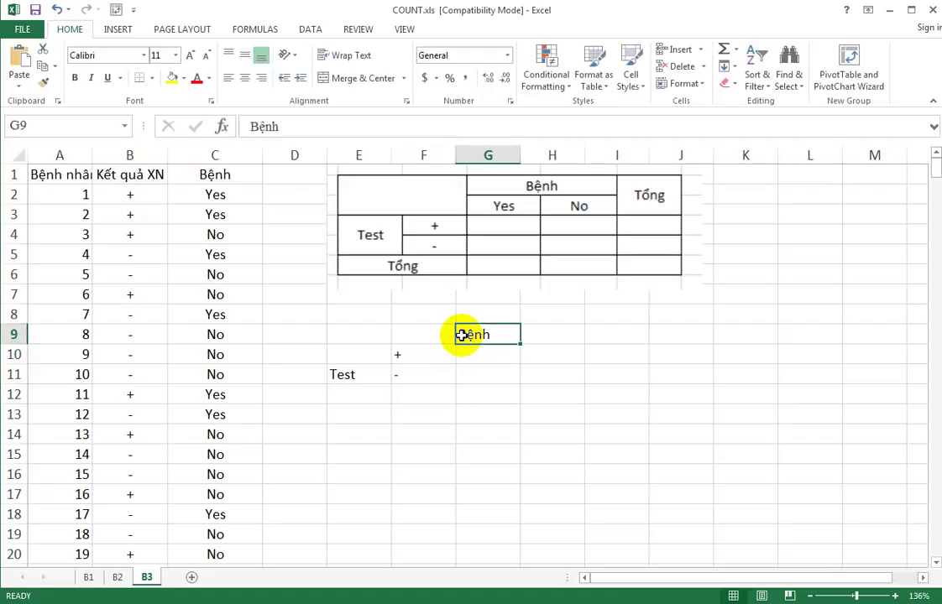
text(Yes)
key(Tab)
text(No)
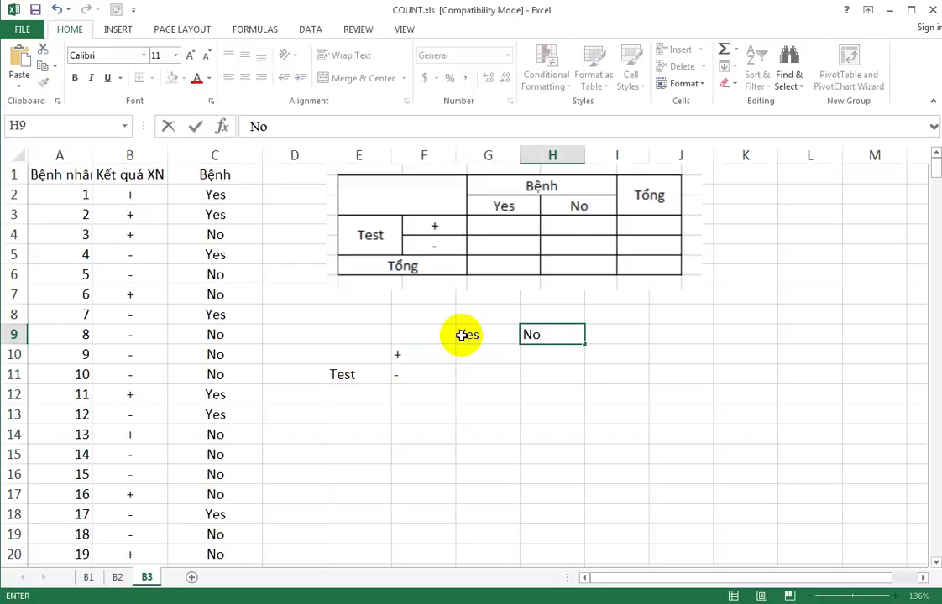
key(Return)
key(Up)
key(Up)
key(Left)
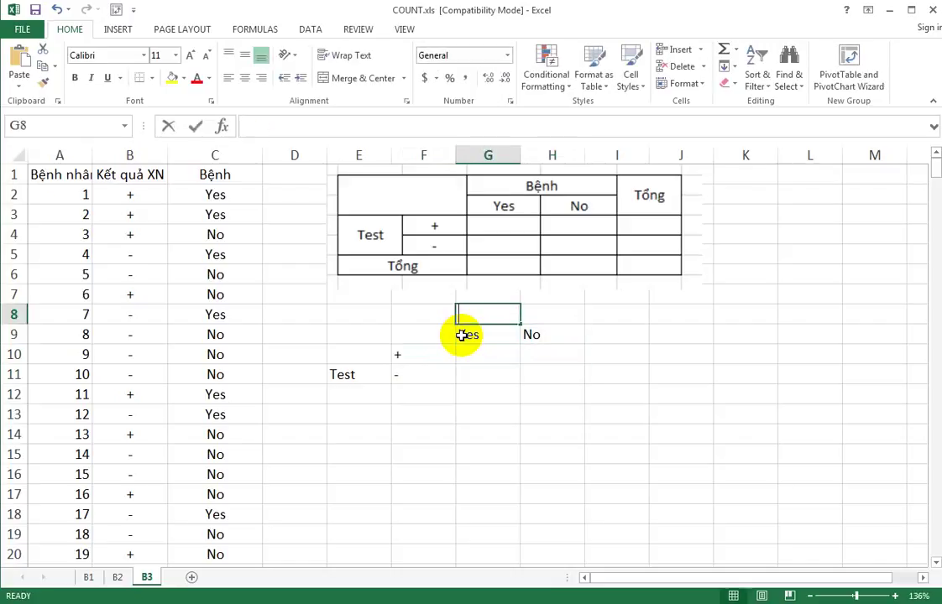
text(Bệnh)
key(Return)
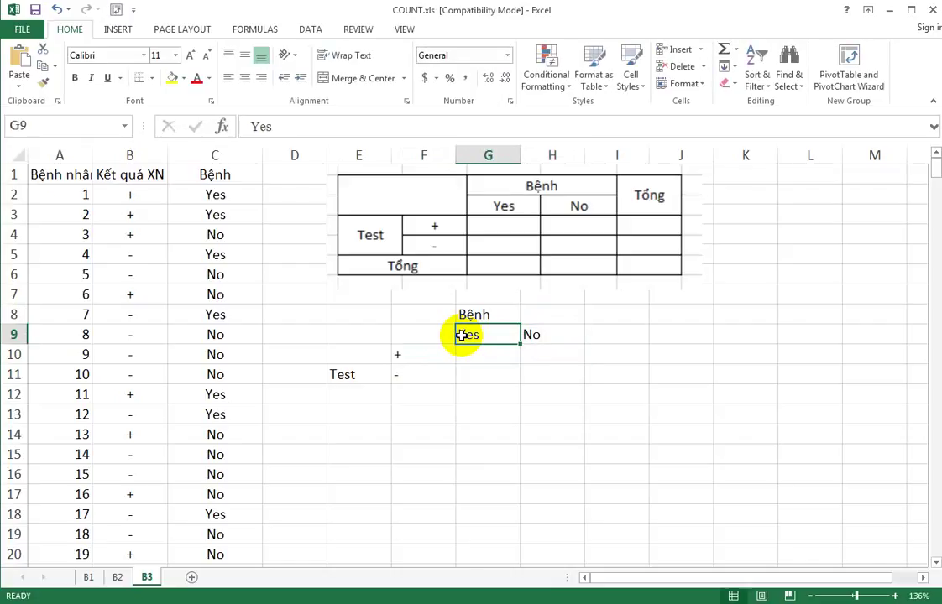
key(Down)
key(Up)
key(Up)
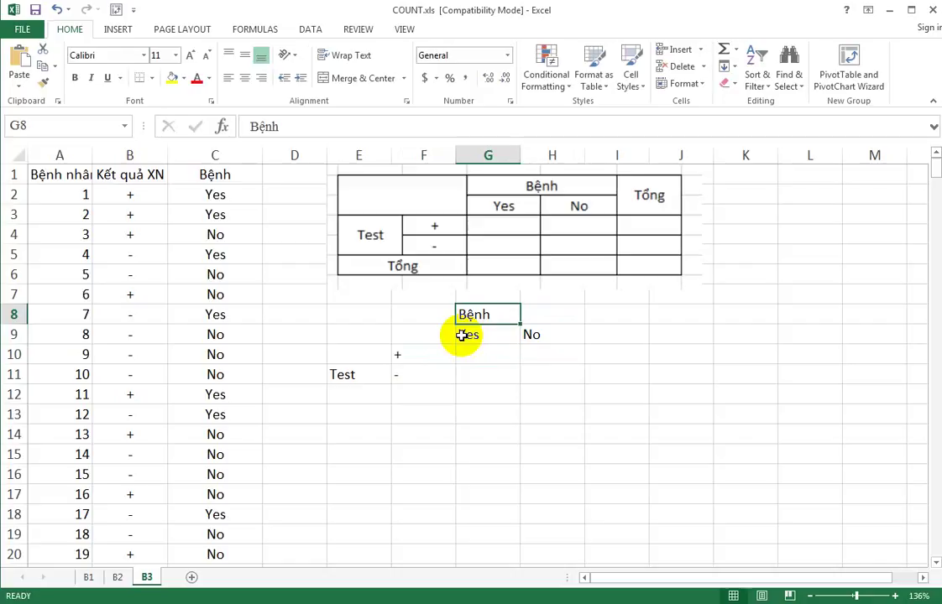
key(Down)
key(Down)
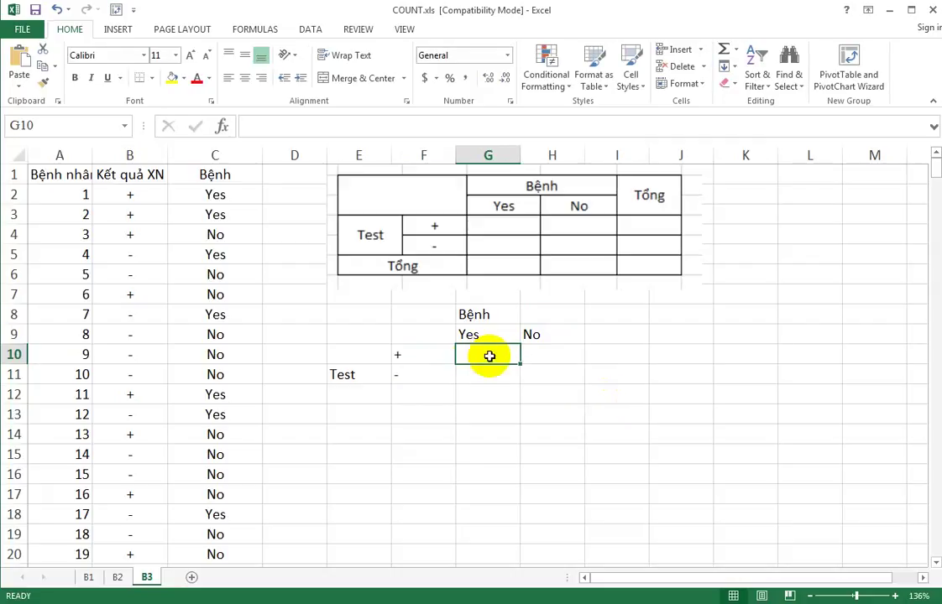
- Start a COUNTIFS formula in G10 with the absolute range $B$2:$B$390
text(=coun)
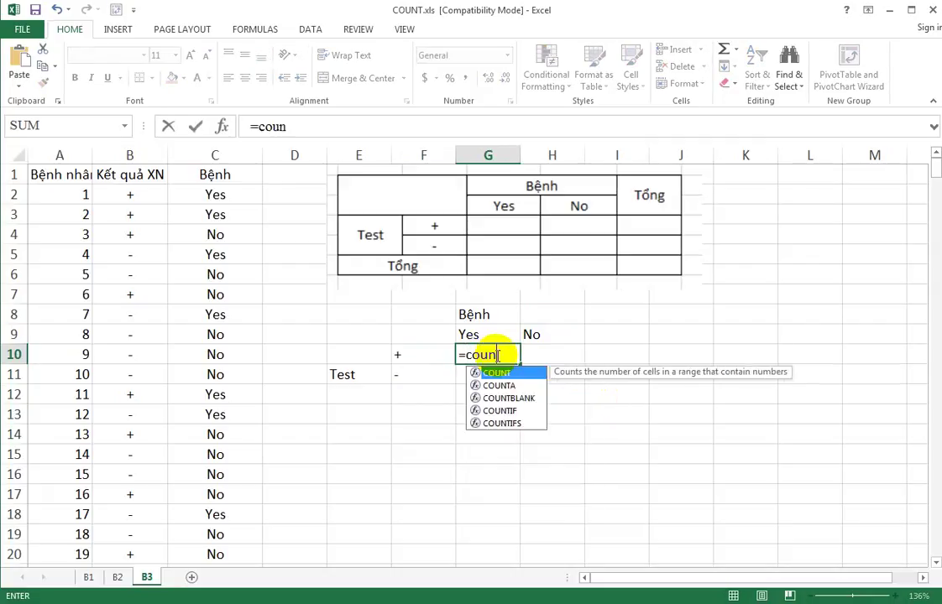
key(Down)
key(Down)
key(Down)
key(Down)
key(Tab)
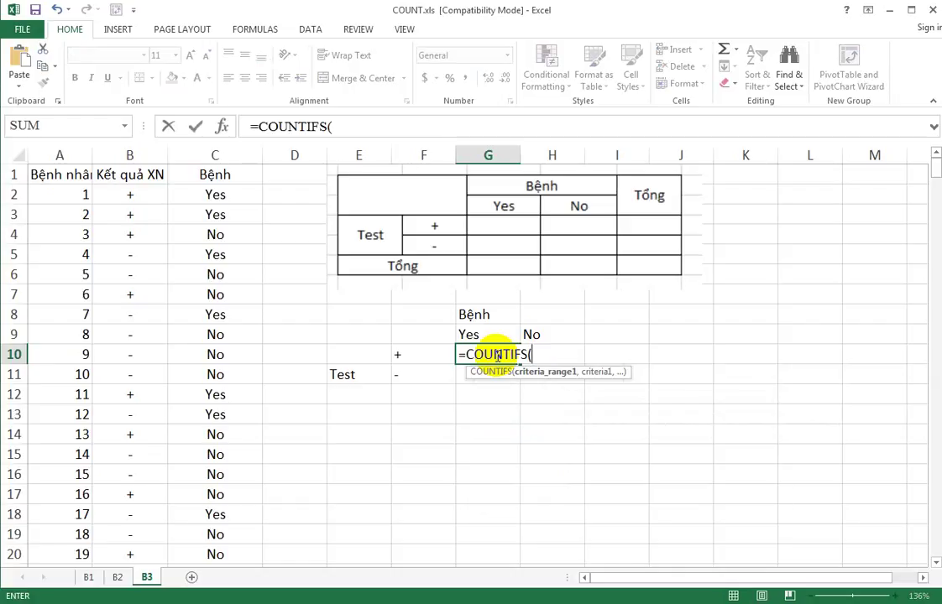
key(Left)
key(Left)
key(Left)
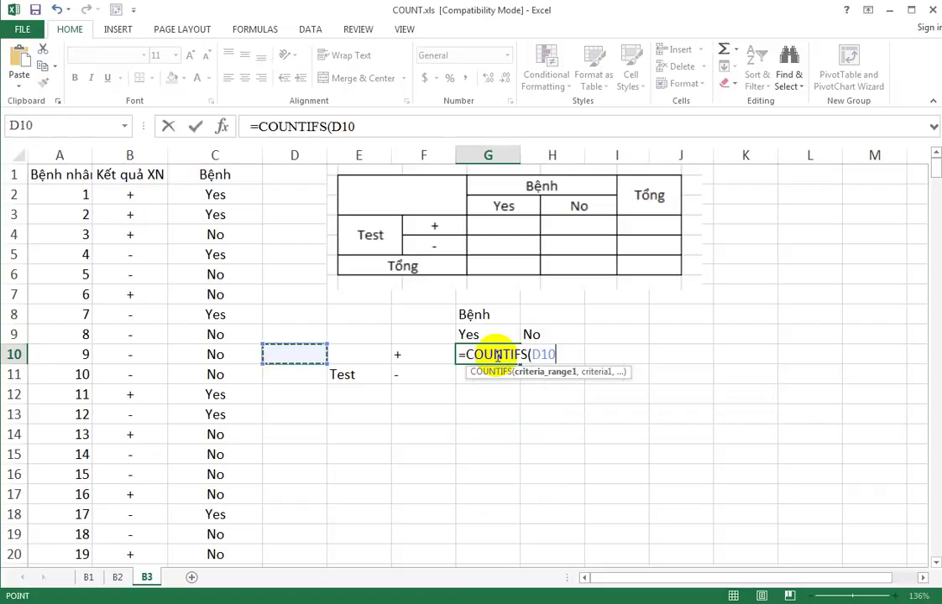
key(Left)
key(Left)
key(Up)
key(Up)
key(Up)
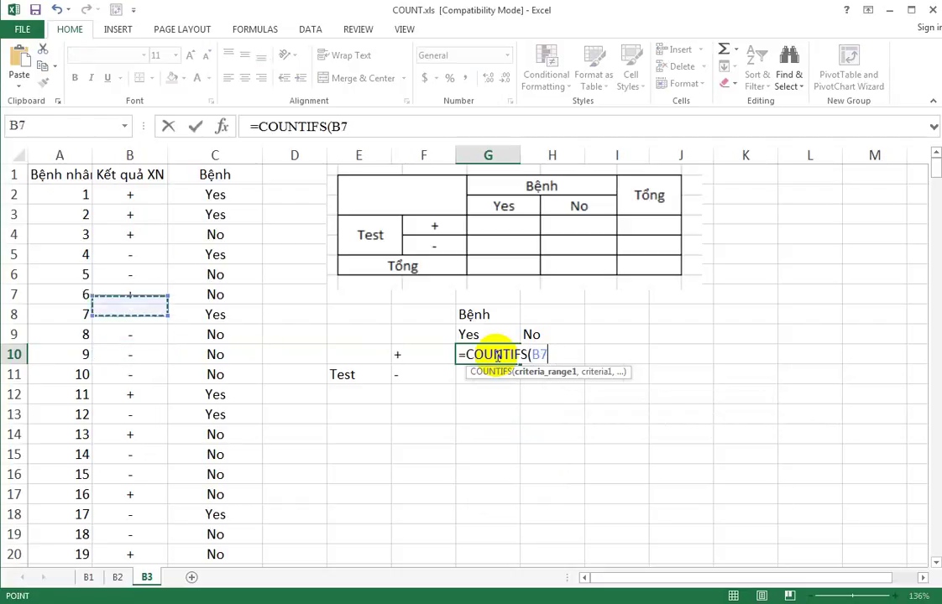
key(Up)
key(Up)
key(Up)
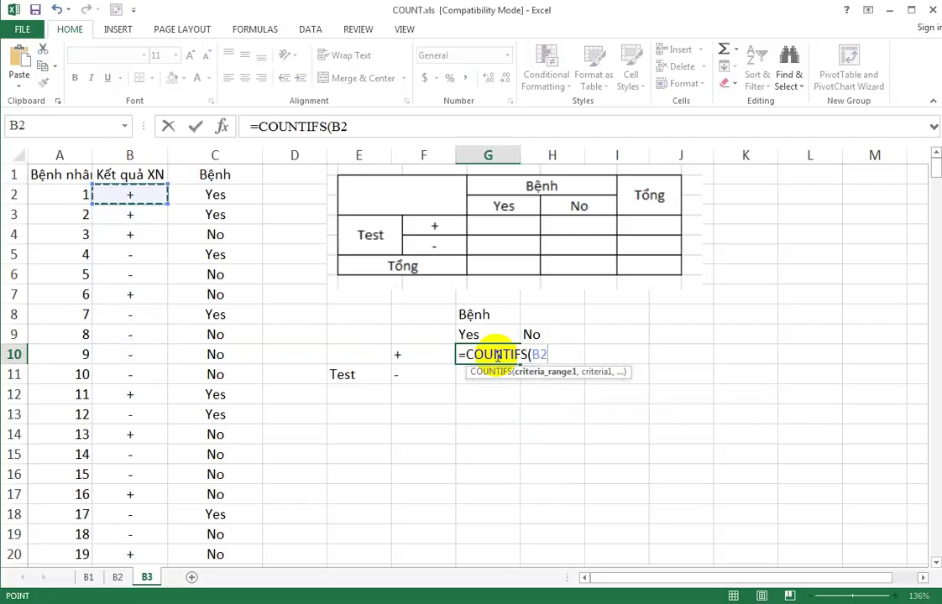
key(ctrl+shift+Down)
key(F4)
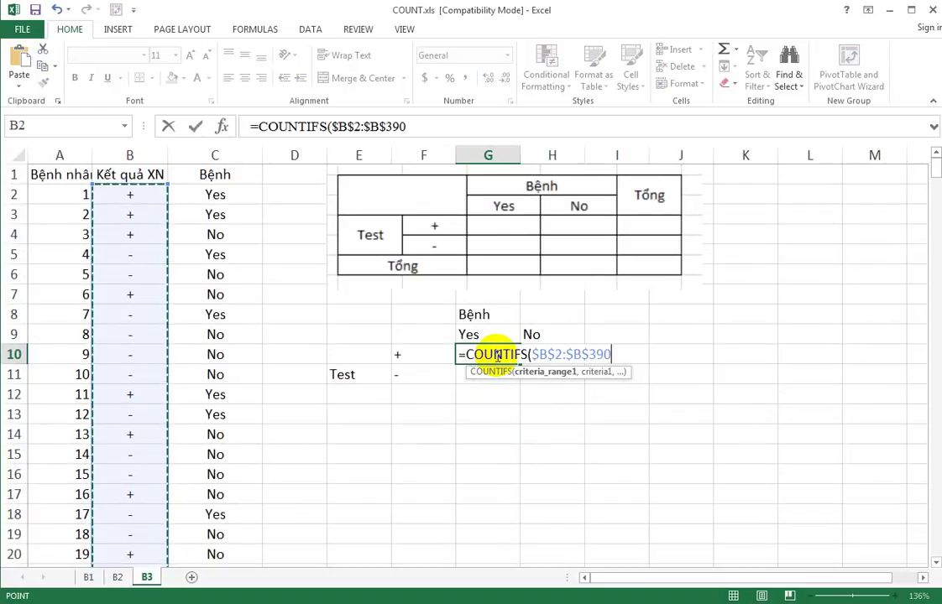
- Add the + label $F10 as the first criterion
text(,)
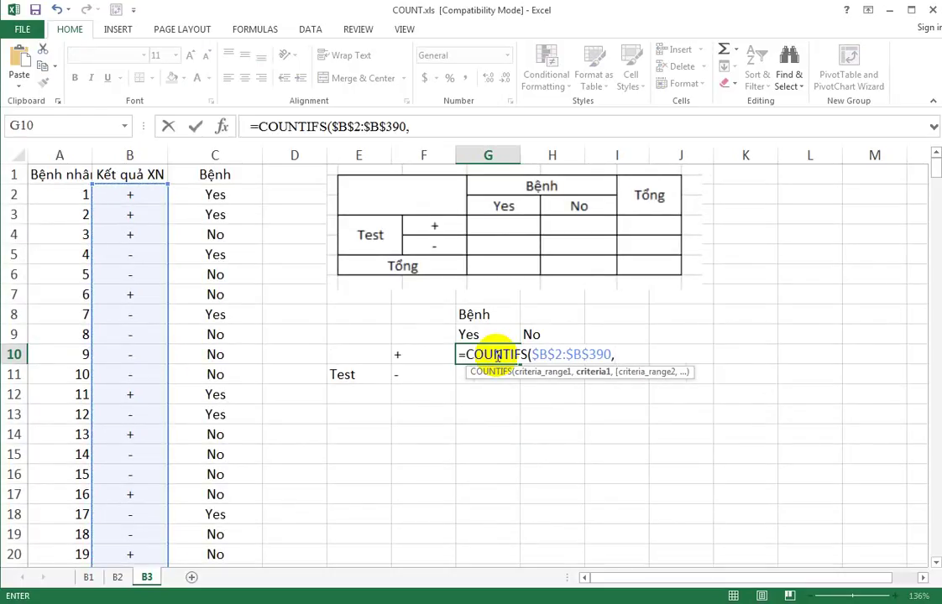
click(427, 354)
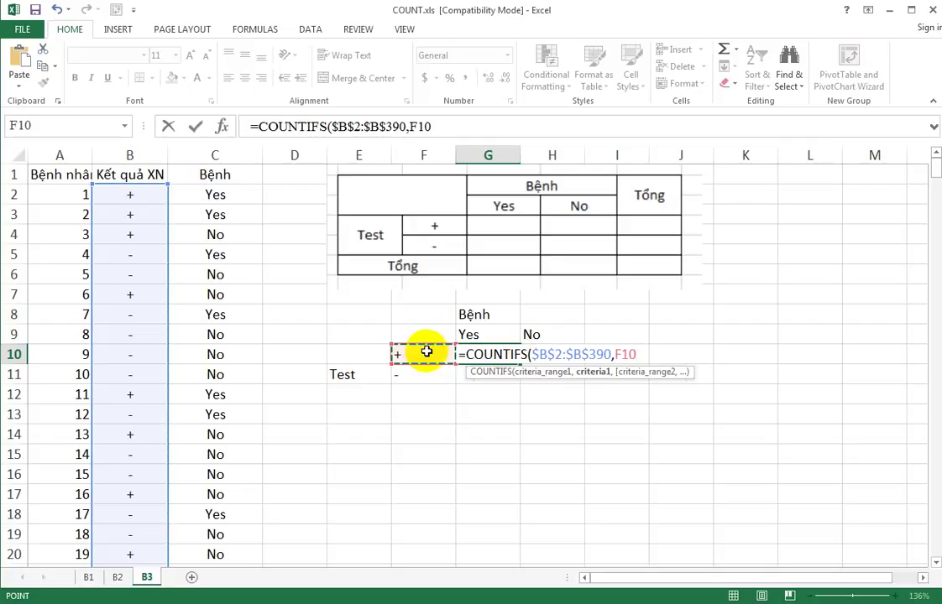
key(F4)
key(F4)
key(F4)
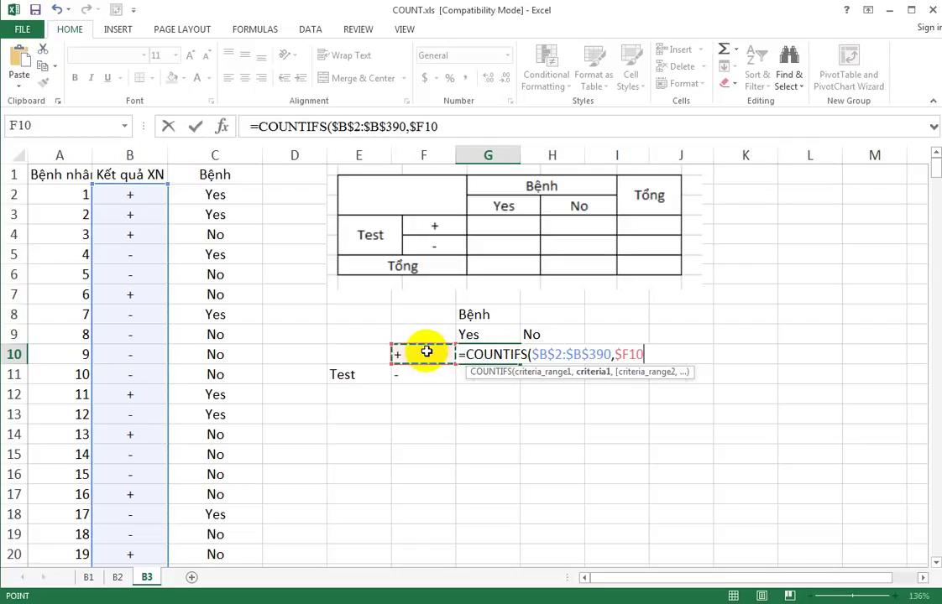
text(,)
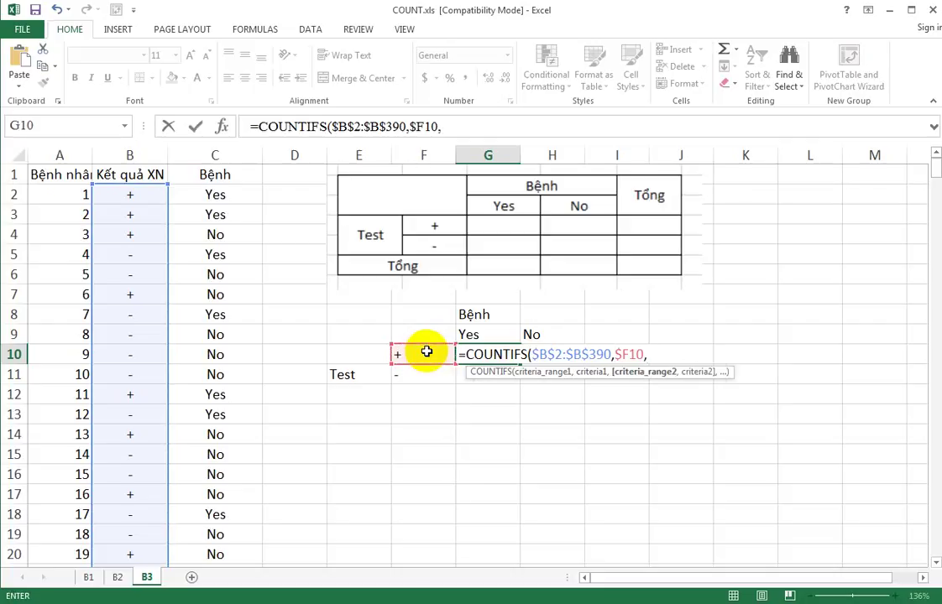
- Finish the formula with range $C$2:$C$390 and criterion G$9, and enter it
click(237, 195)
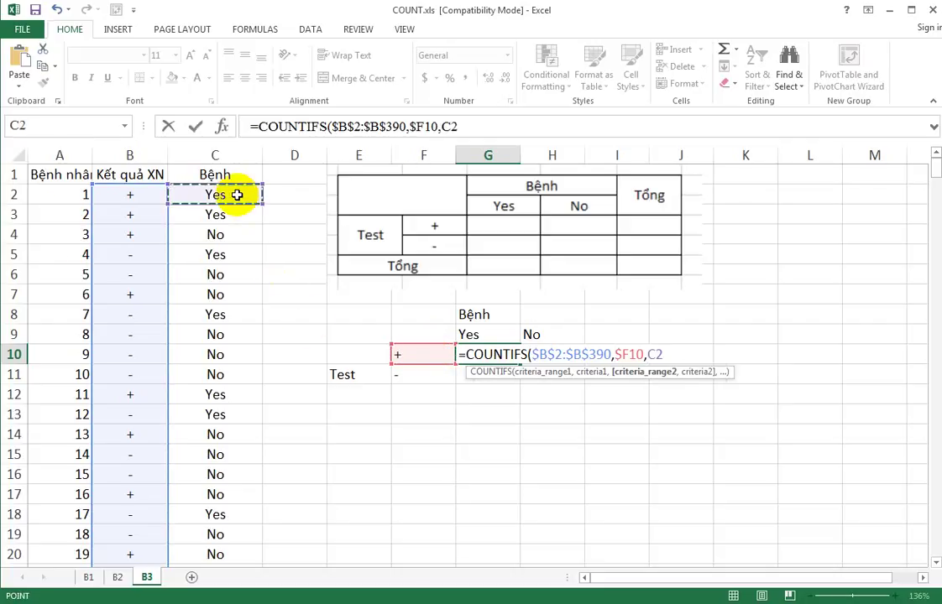
key(ctrl+shift+Down)
key(F4)
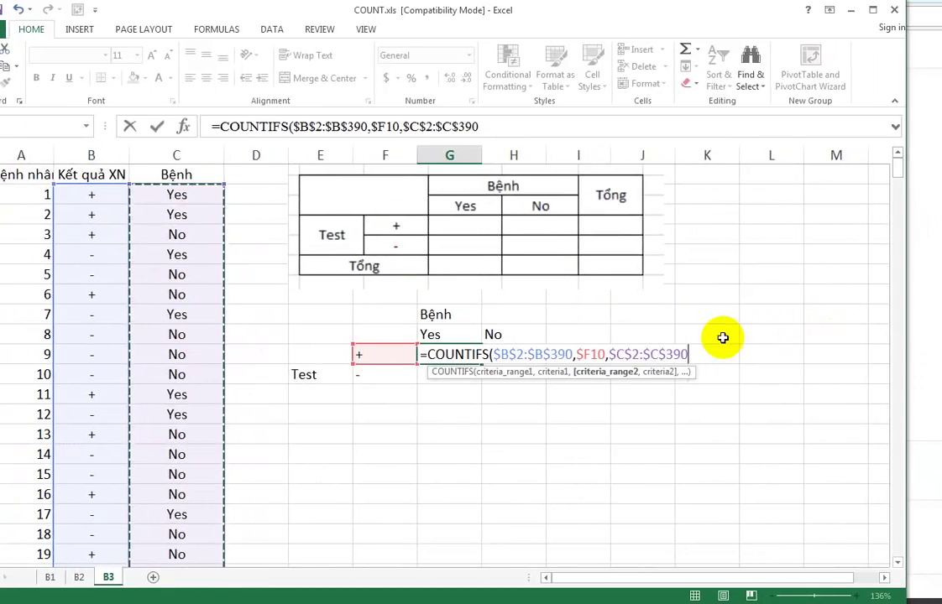
text(,)
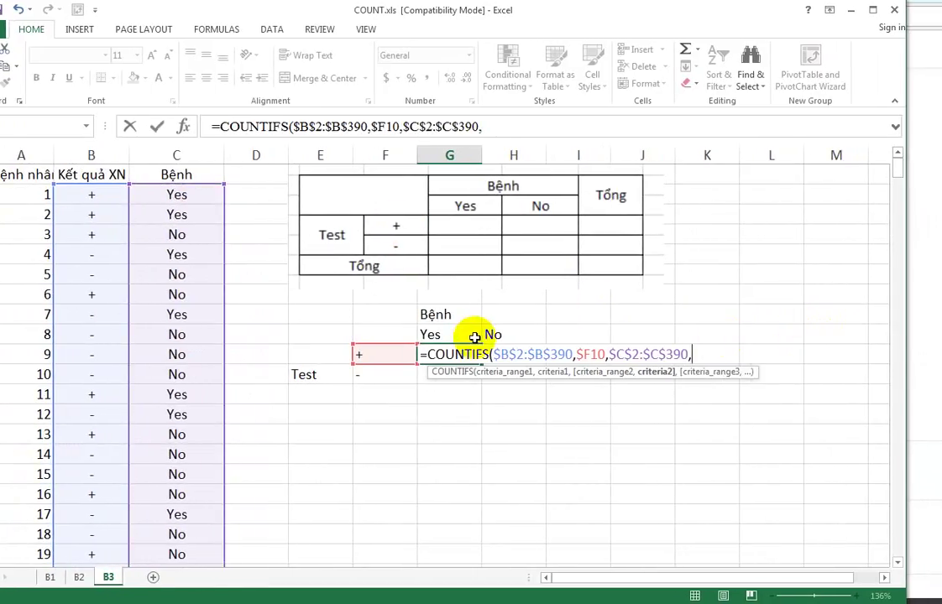
click(436, 335)
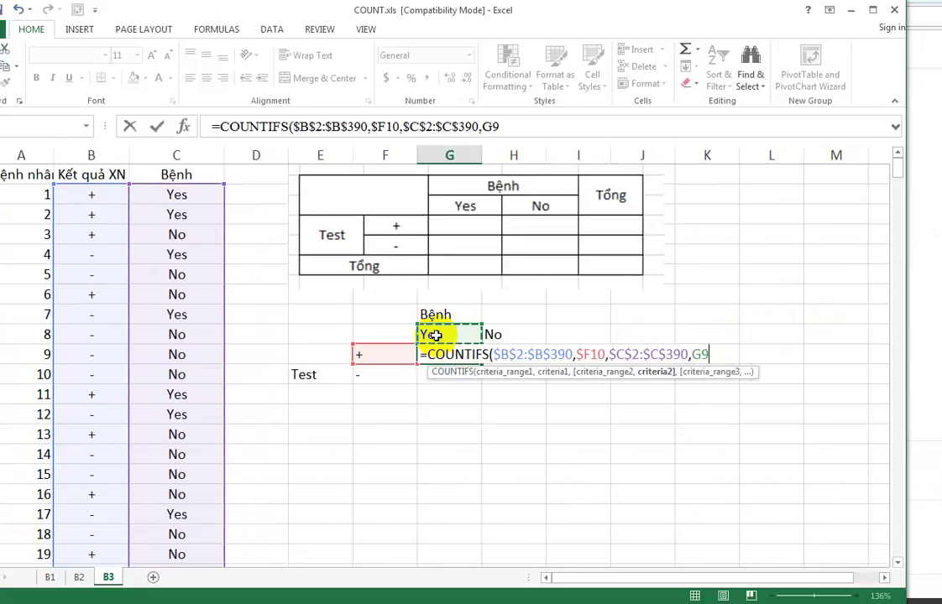
key(F4)
key(F4)
text())
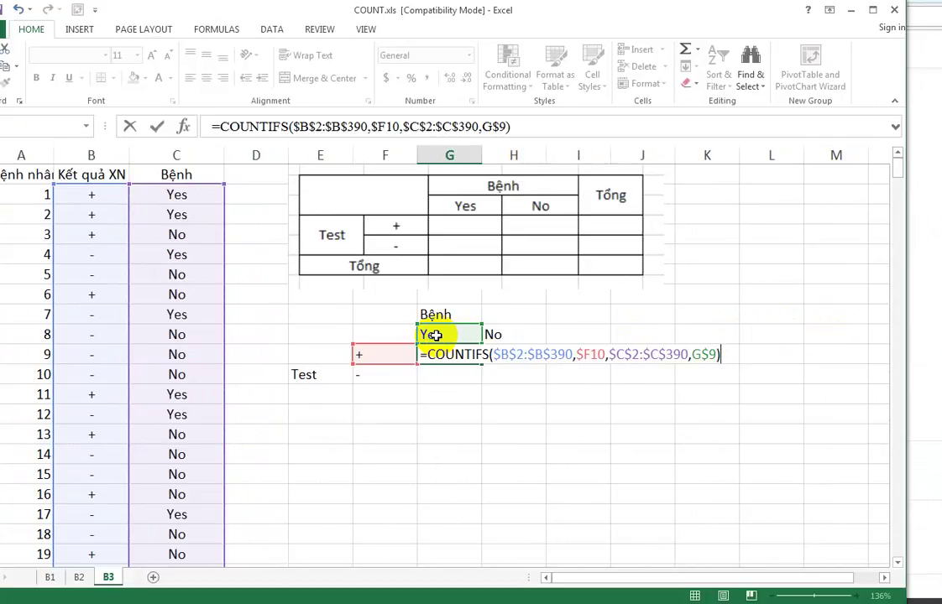
key(Return)
- Fill the count formula across and down, giving 101, 90, 100 and 98
key(Up)
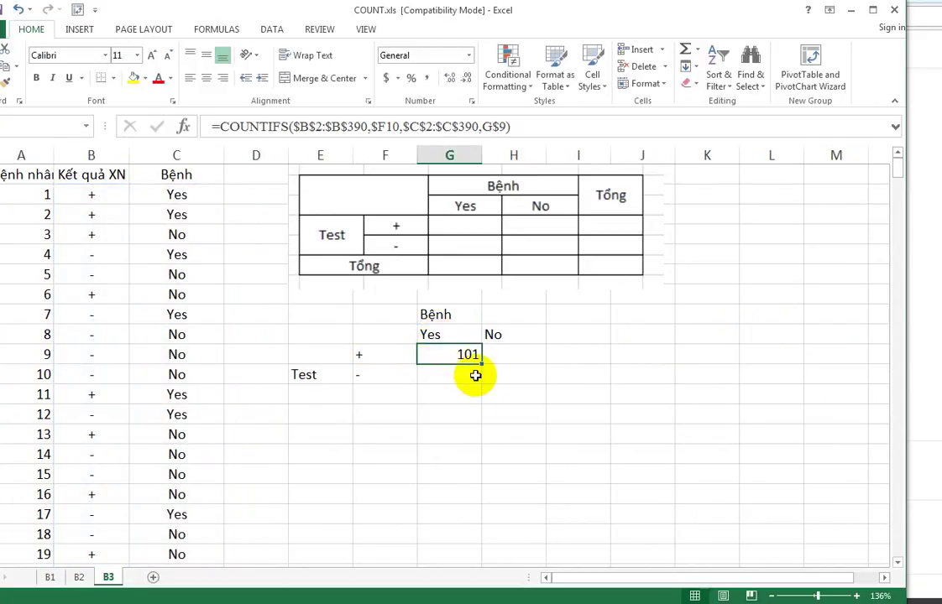
mouse_move(482, 363)
mouse_down()
mouse_move(529, 366)
mouse_move(539, 381)
mouse_up()
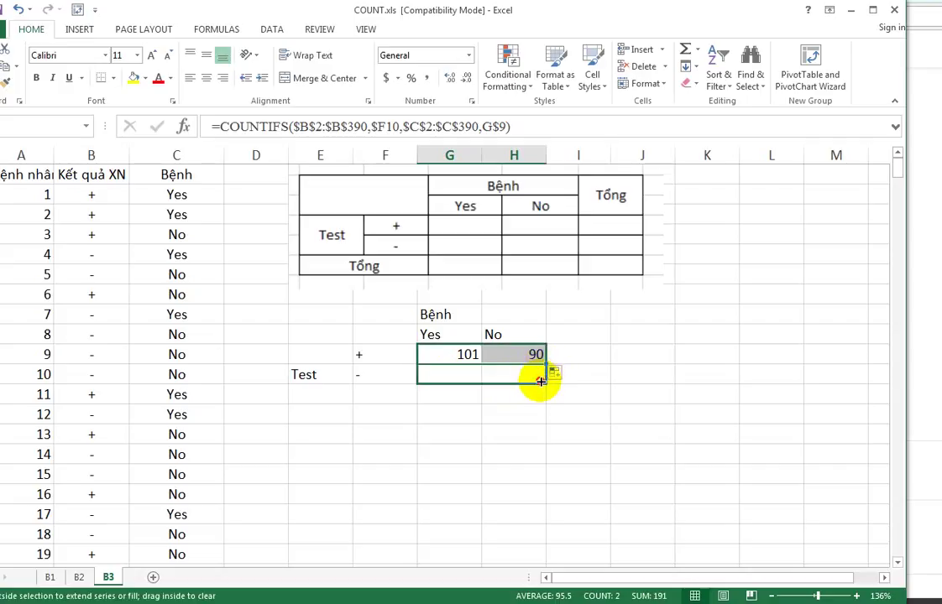
click(433, 369)
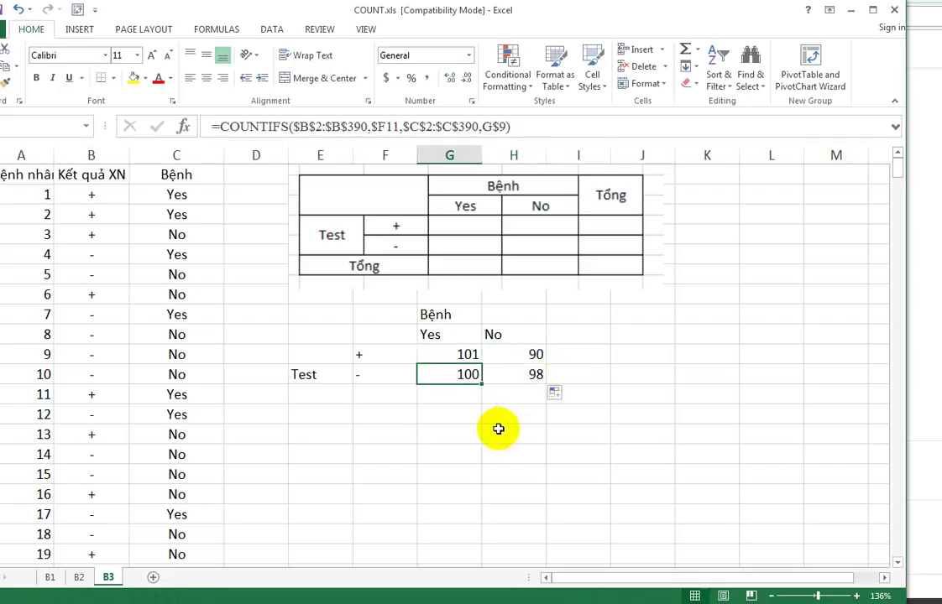
click(458, 394)
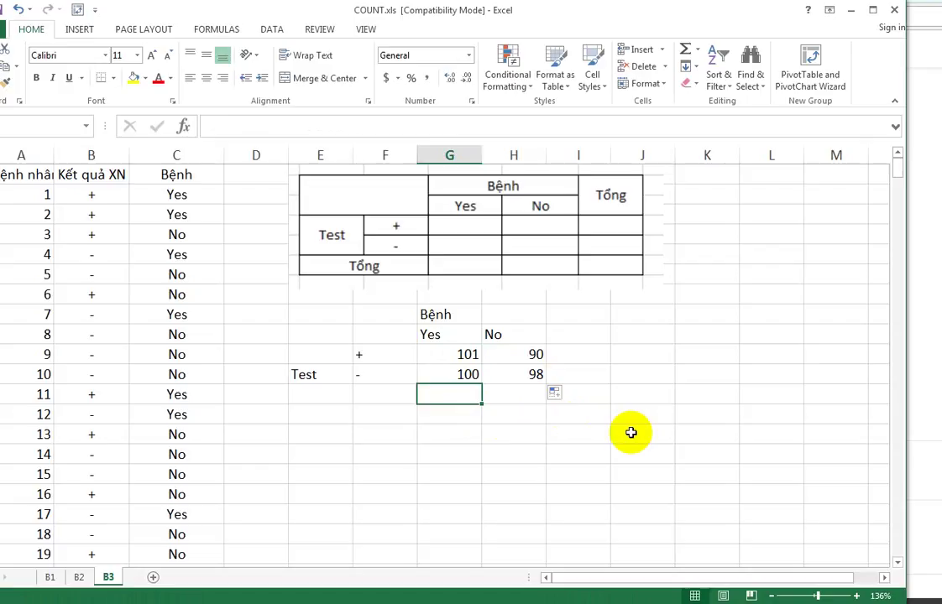
- Sum the Yes and No columns for column totals 201 and 188
text(=s)
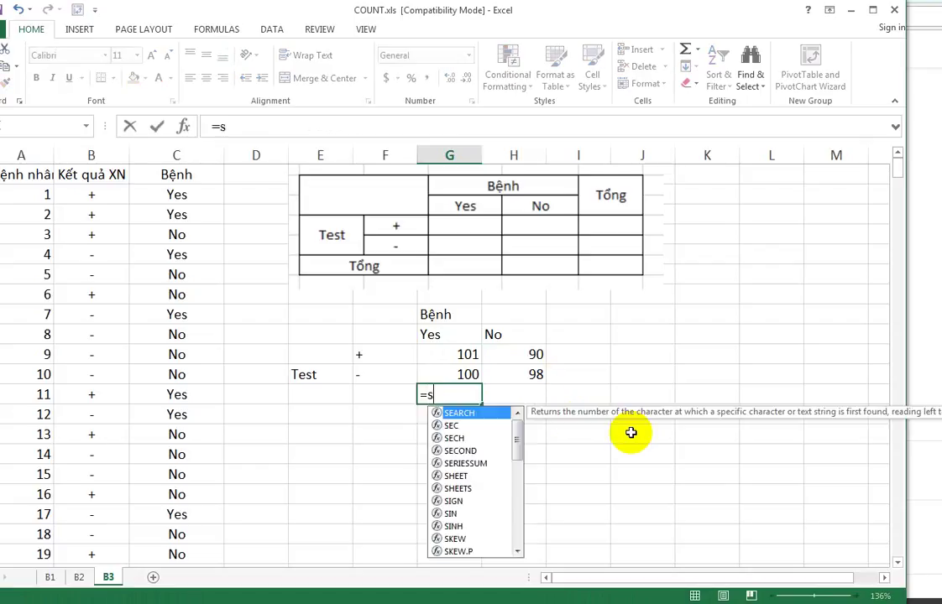
text(um()
key(Up)
key(shift+Up)
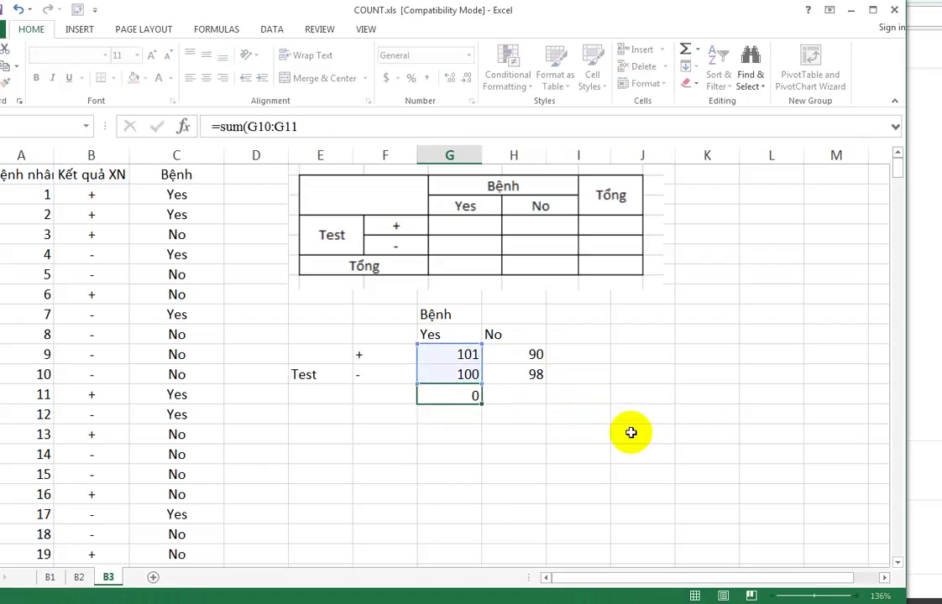
key(Return)
key(Right)
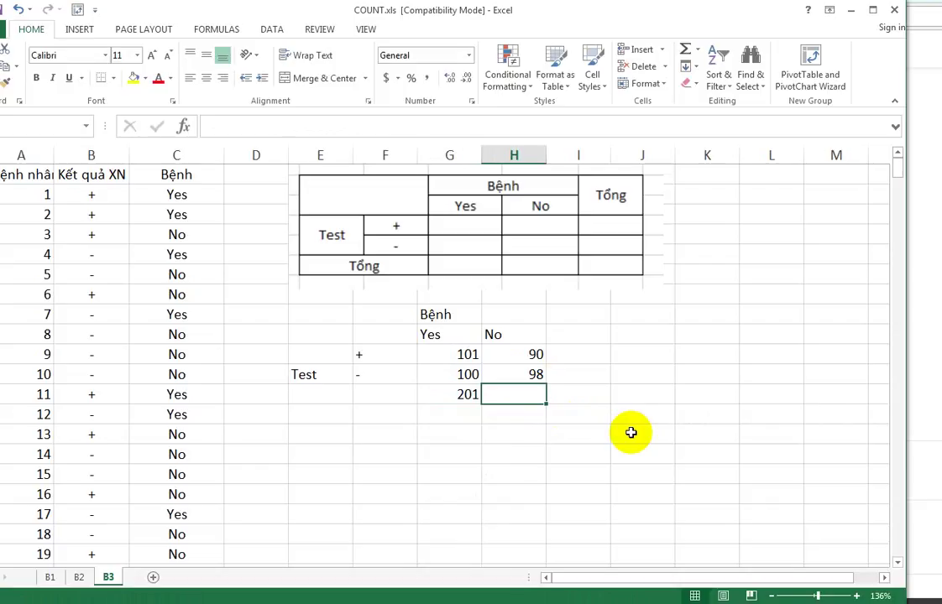
text(=s)
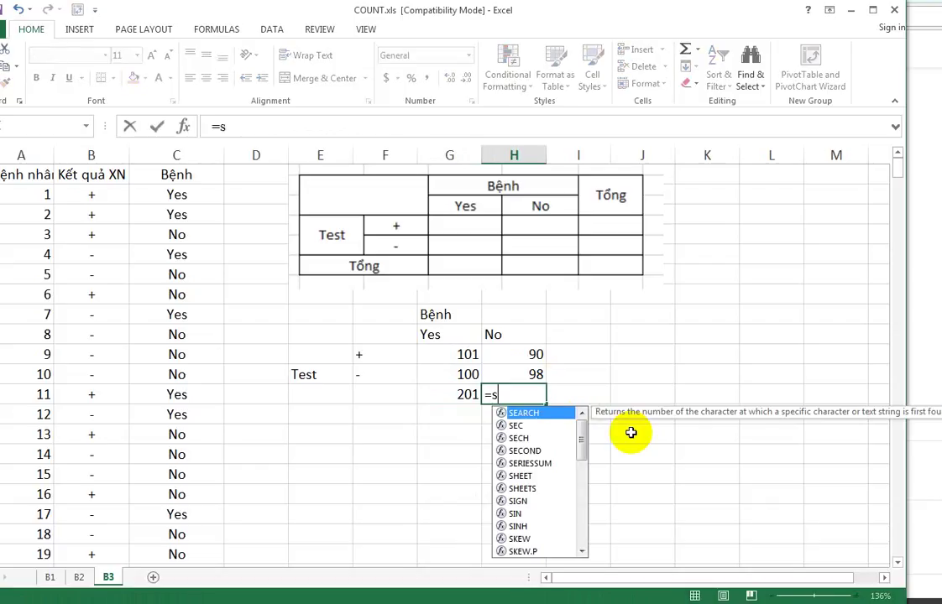
text(um)
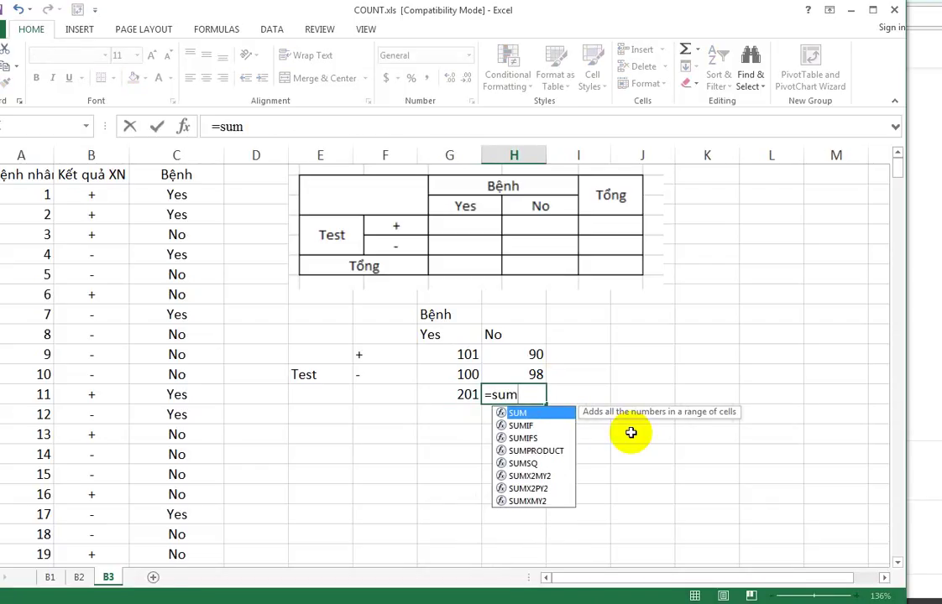
text(()
key(Up)
key(shift+Up)
key(Return)
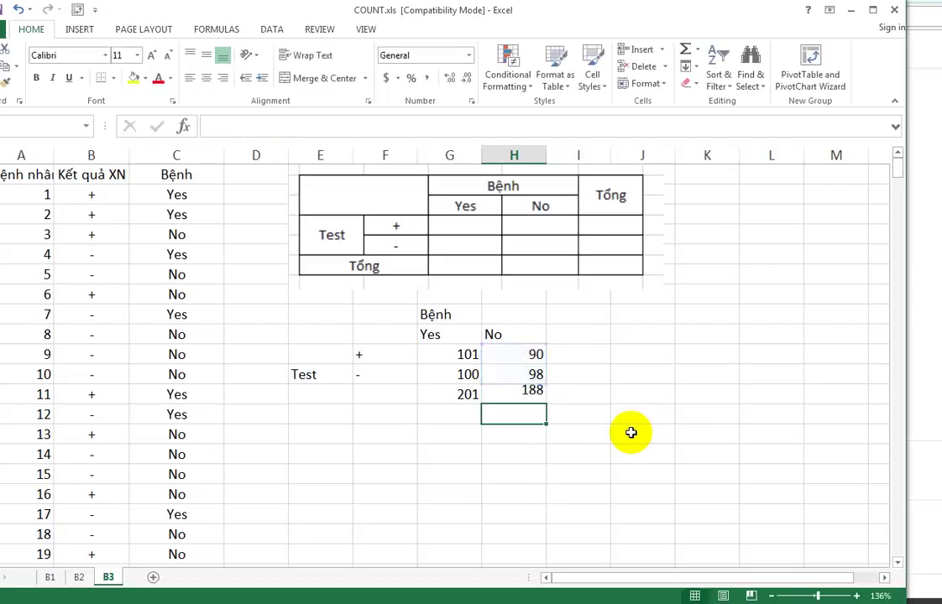
- Enter a grand total SUM of all four counts, 389
key(Up)
key(Right)
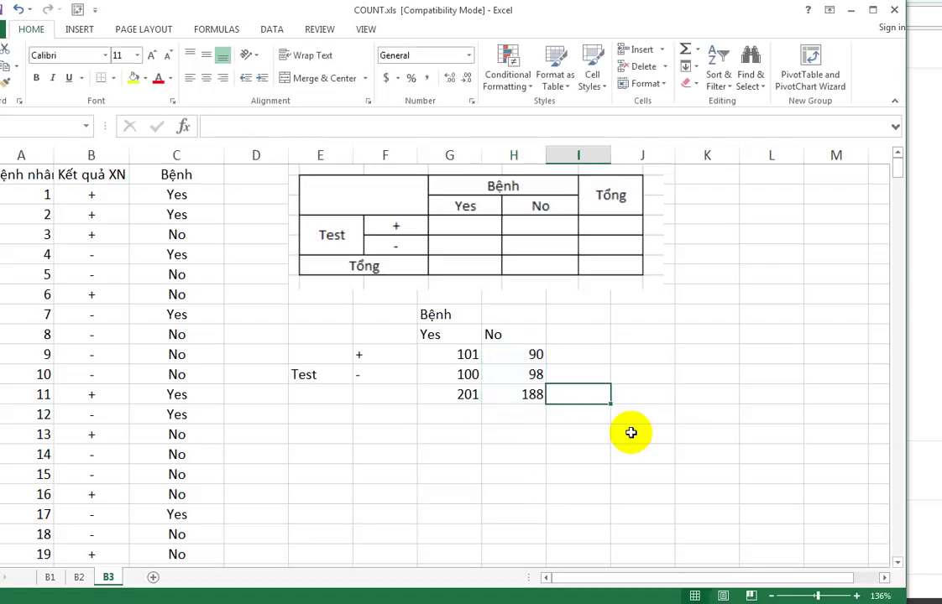
text(=su)
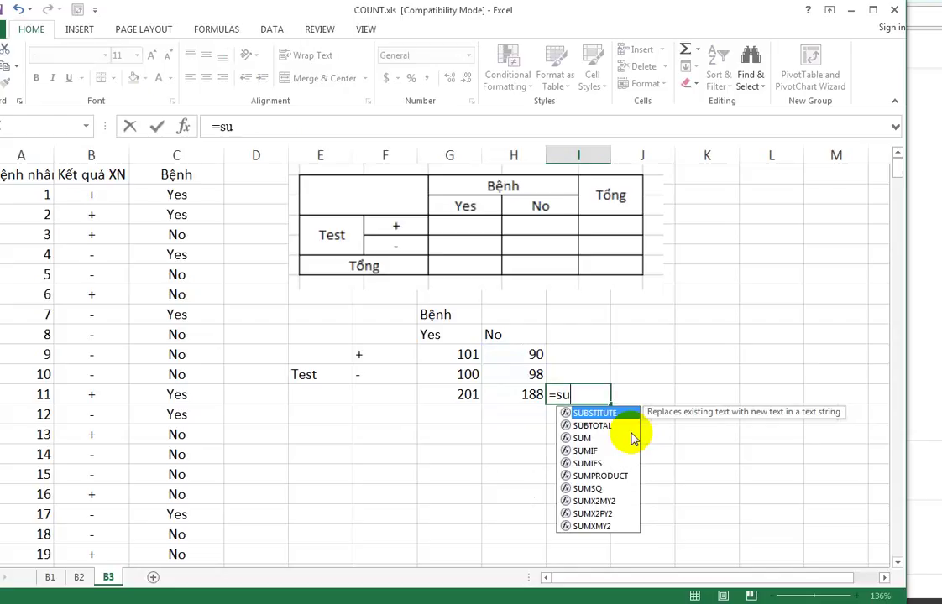
text(m()
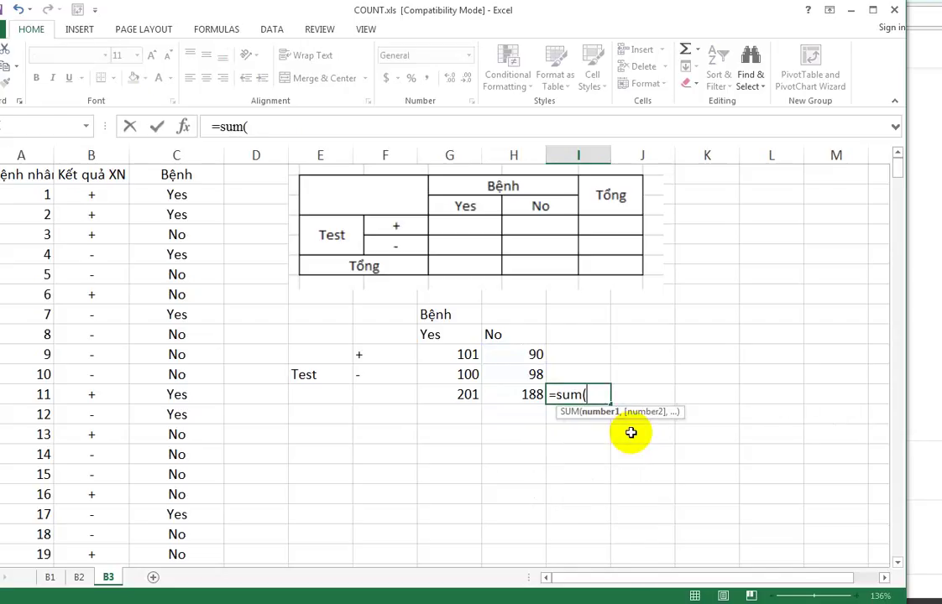
key(Up)
key(Left)
key(shift+Up)
key(shift+Left)
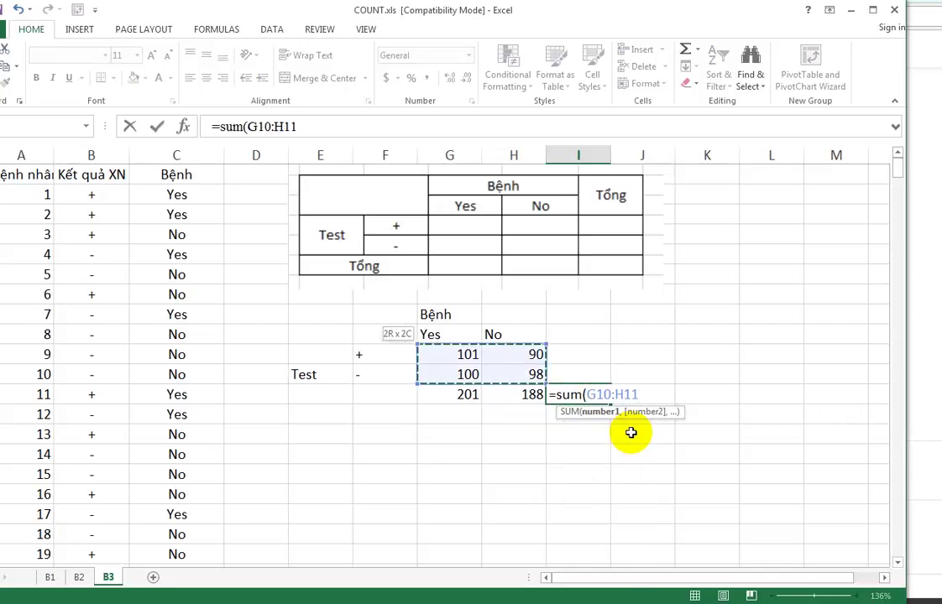
key(Return)
- Sum the + row to get 191 and fill it down for the − row, 198
key(Up)
key(Up)
key(Up)
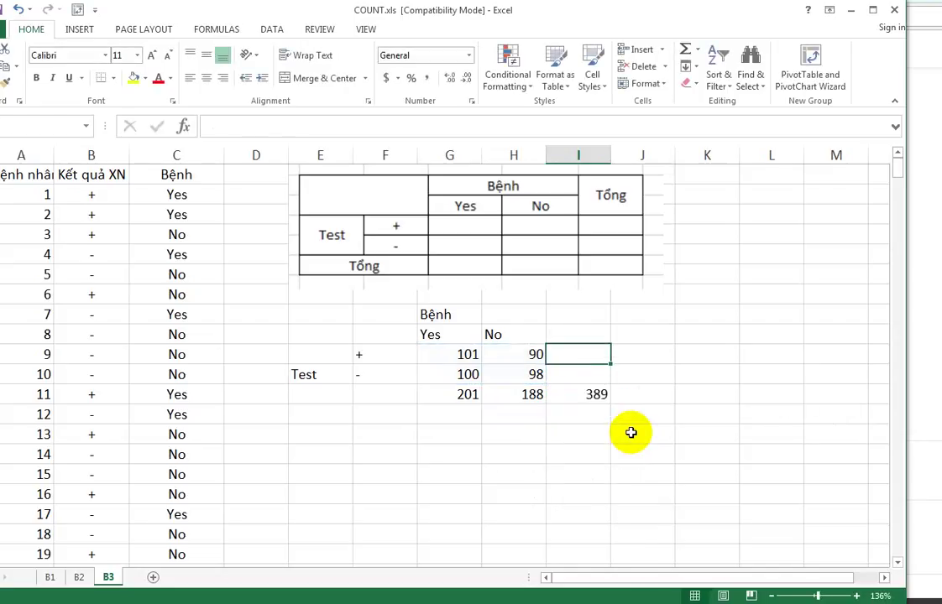
text(=sum)
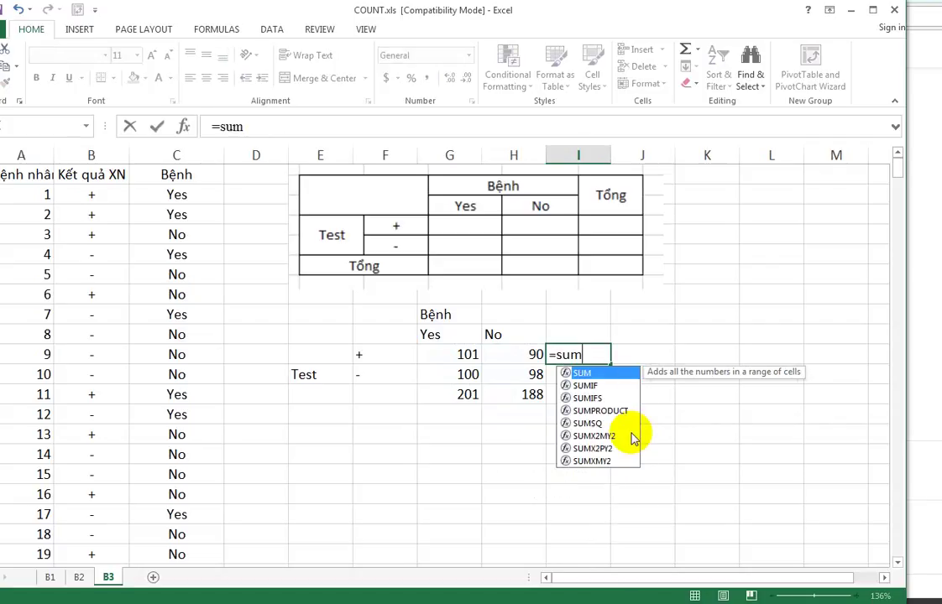
text(()
key(Down)
key(Left)
key(shift+Left)
key(Return)
key(Up)
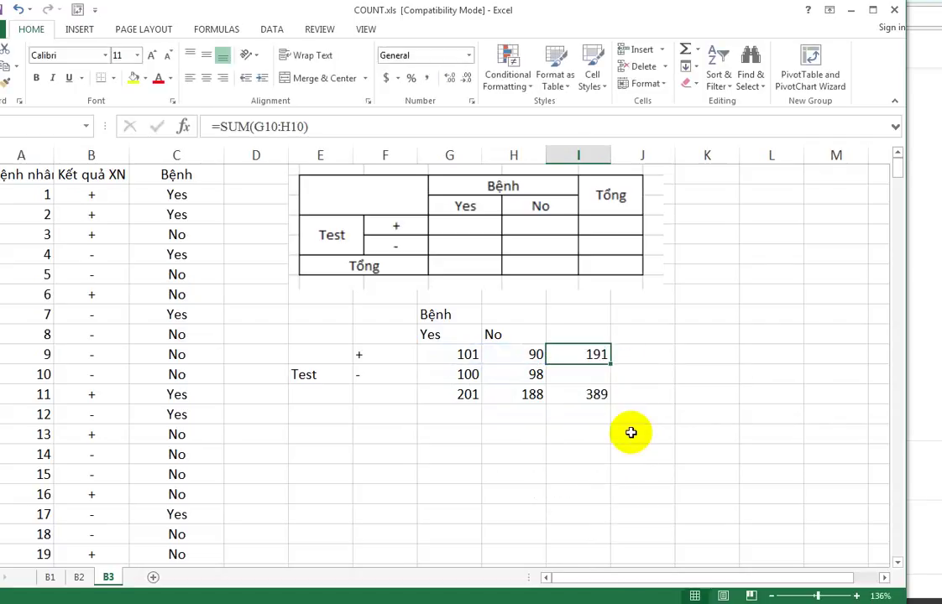
key(shift+Down)
key(ctrl+d)
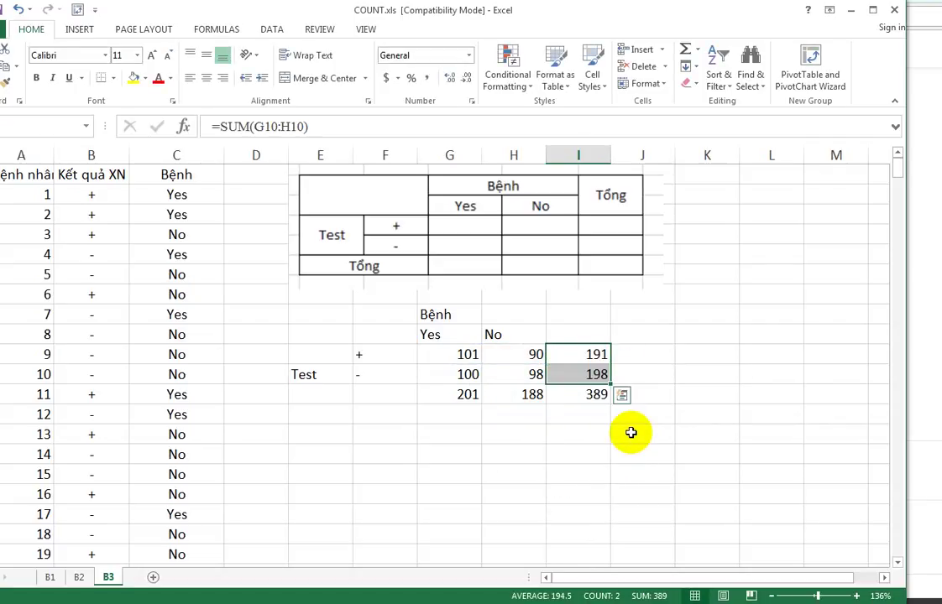
- Make the row totals column and the bottom totals row bold
key(shift+Down)
key(ctrl+b)
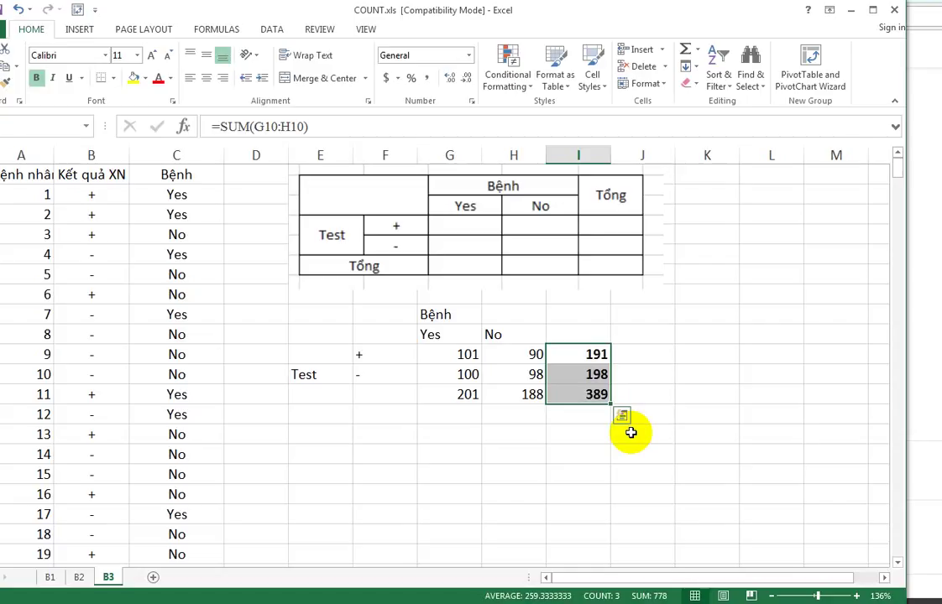
key(Down)
key(shift+Left)
key(shift+Left)
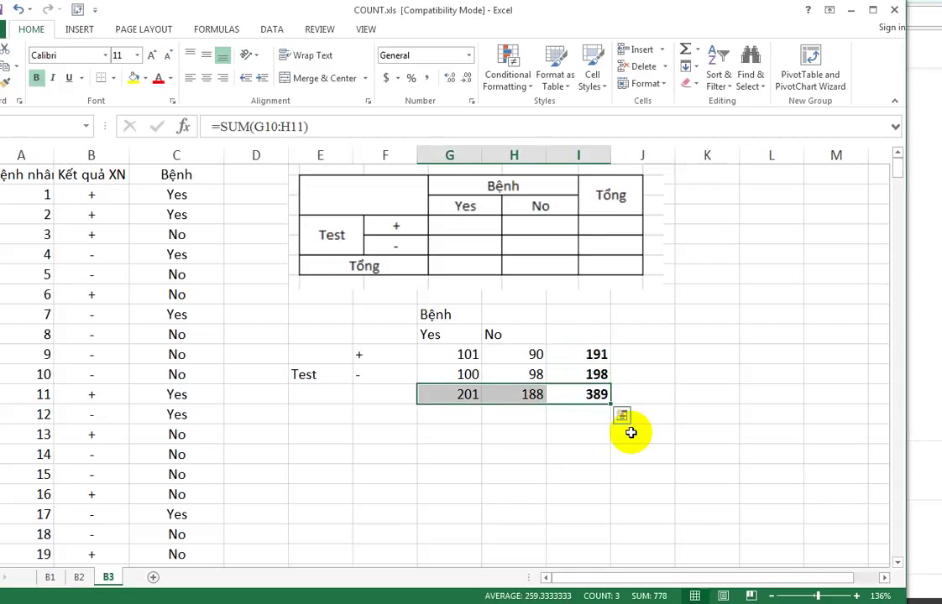
key(ctrl+b)
key(Left)
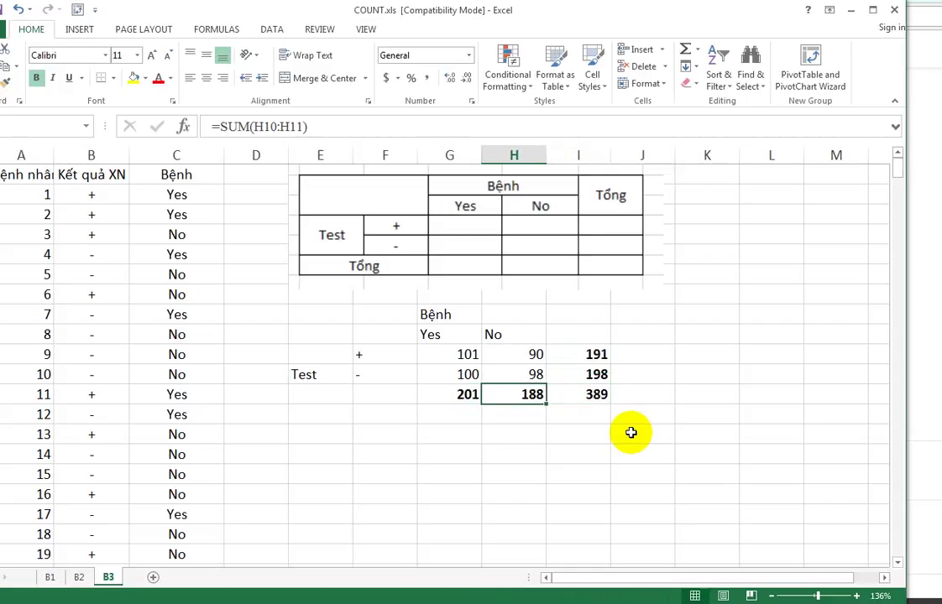
- Merge and centre the Bệnh header across the Yes and No columns
click(411, 357)
click(395, 333)
click(447, 314)
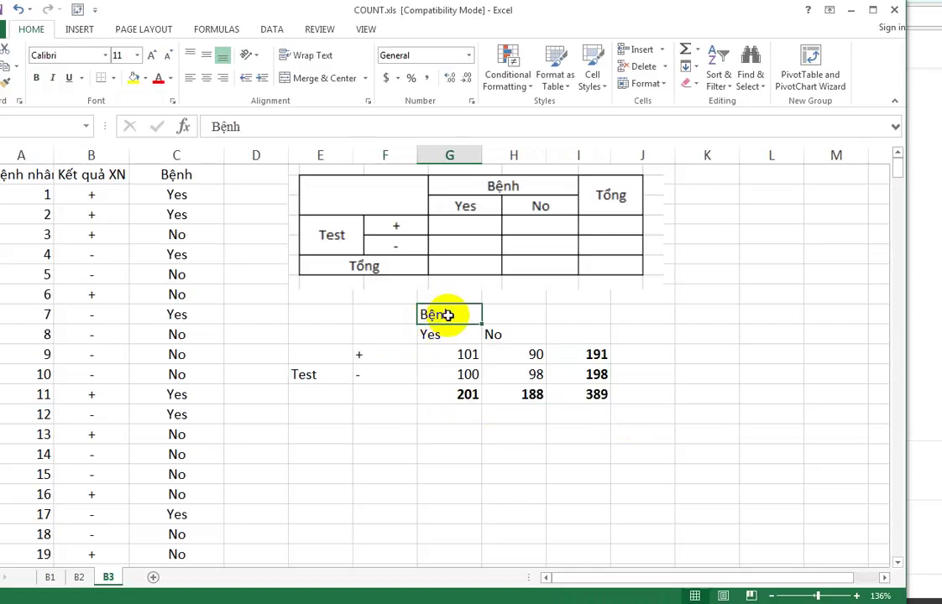
drag(447, 315, 496, 315)
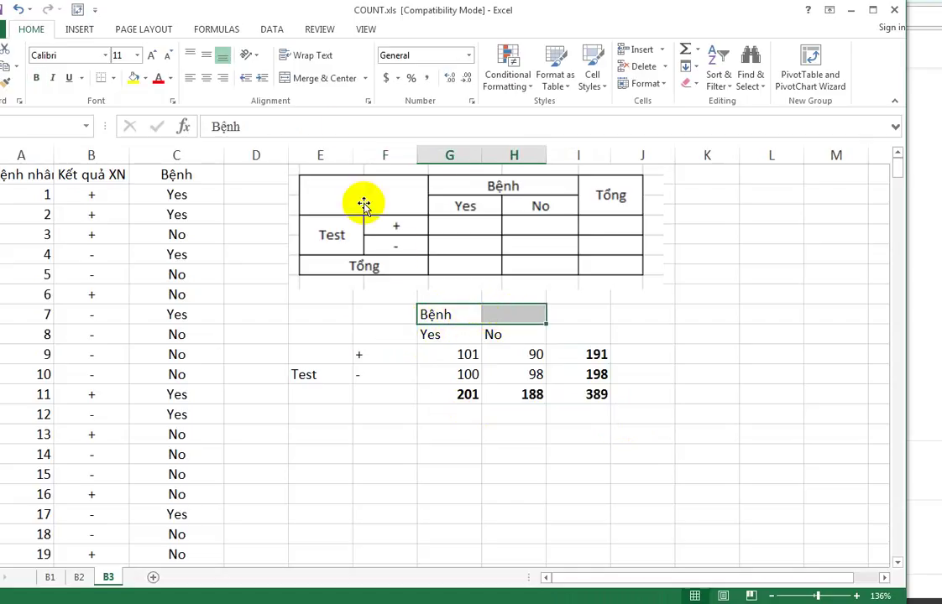
click(331, 94)
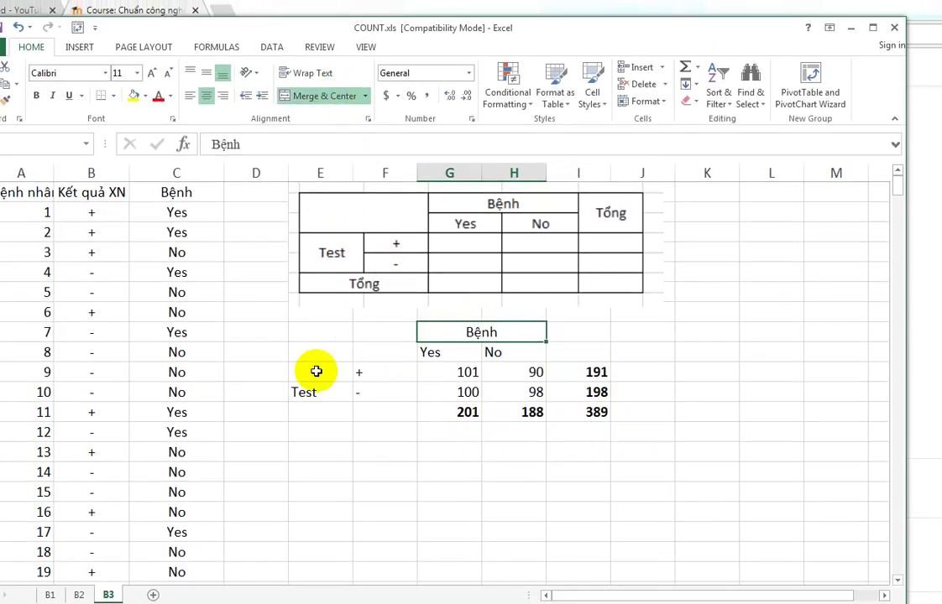
- Merge the Test label cells E9:E10 over the + and − rows
drag(317, 371, 311, 386)
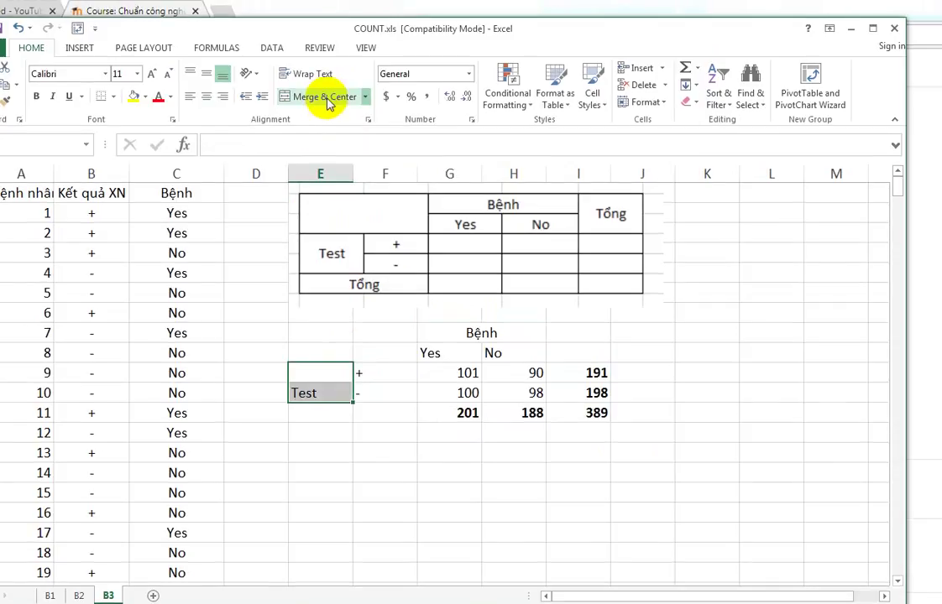
click(326, 98)
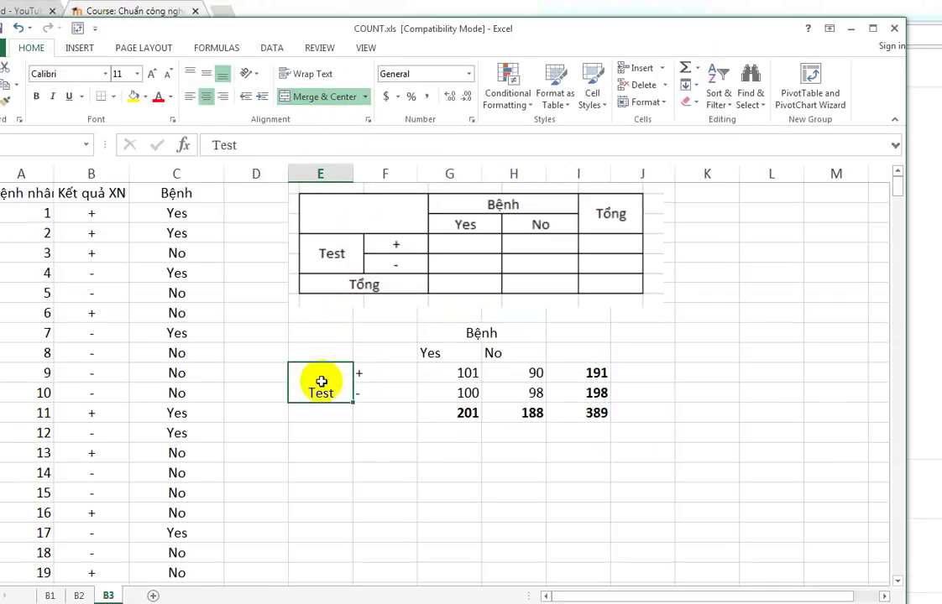
right_click(321, 381)
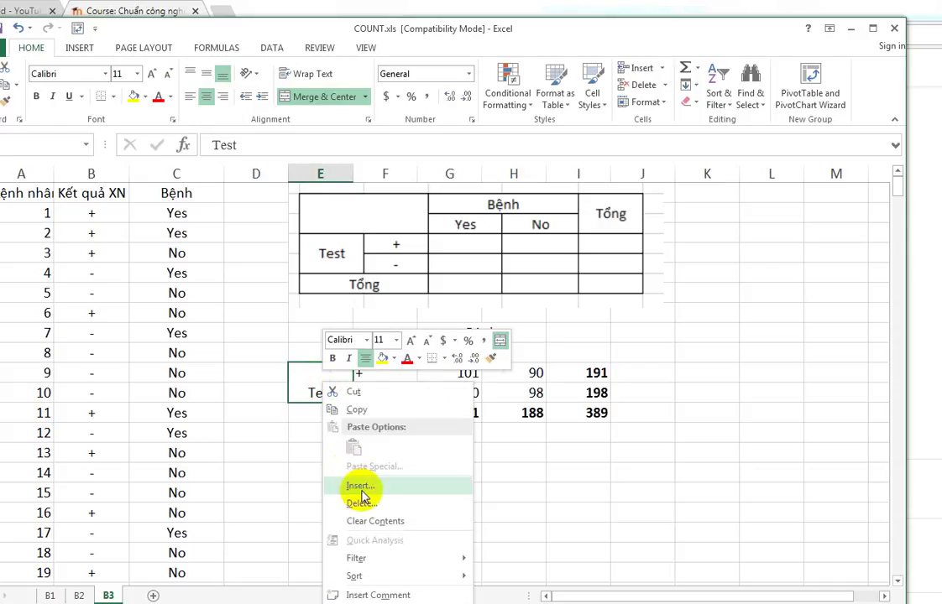
click(318, 382)
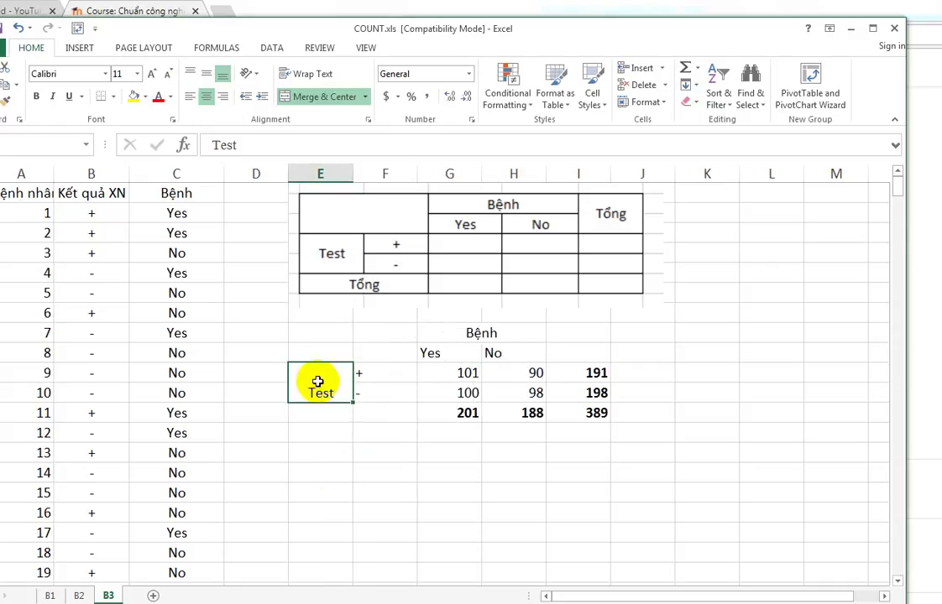
- Set the merged Test cell's vertical alignment to Center in Format Cells
right_click(319, 378)
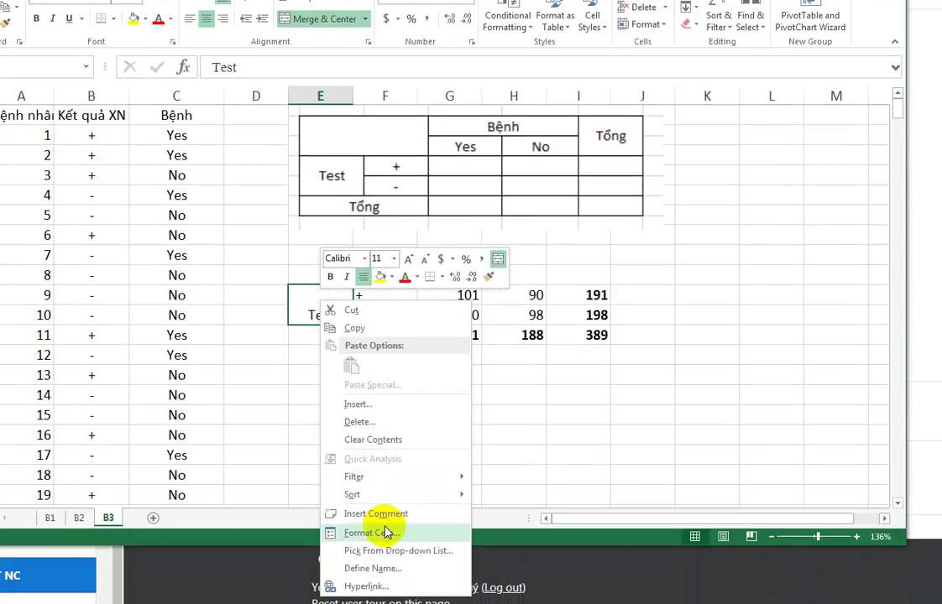
click(385, 550)
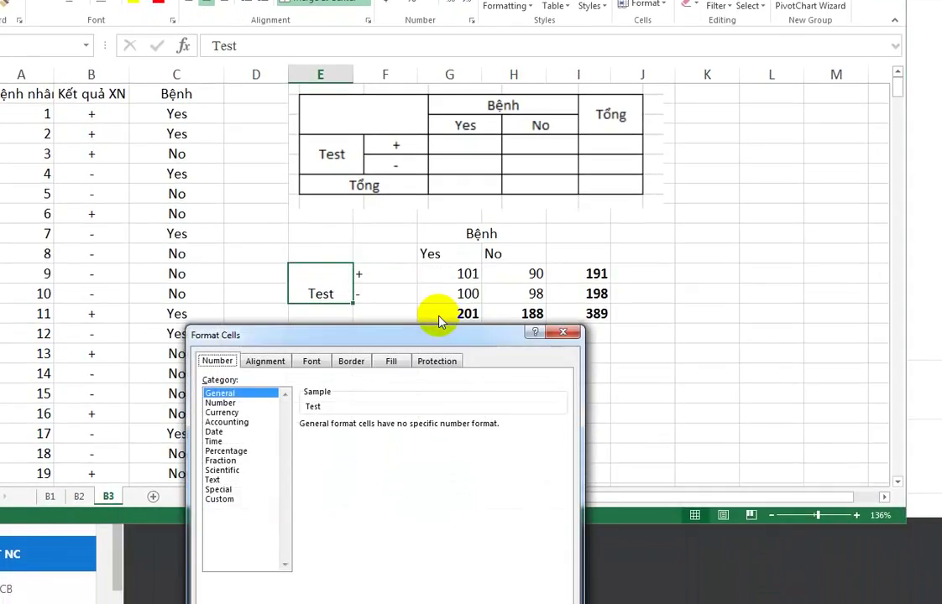
drag(307, 343, 410, 137)
click(358, 159)
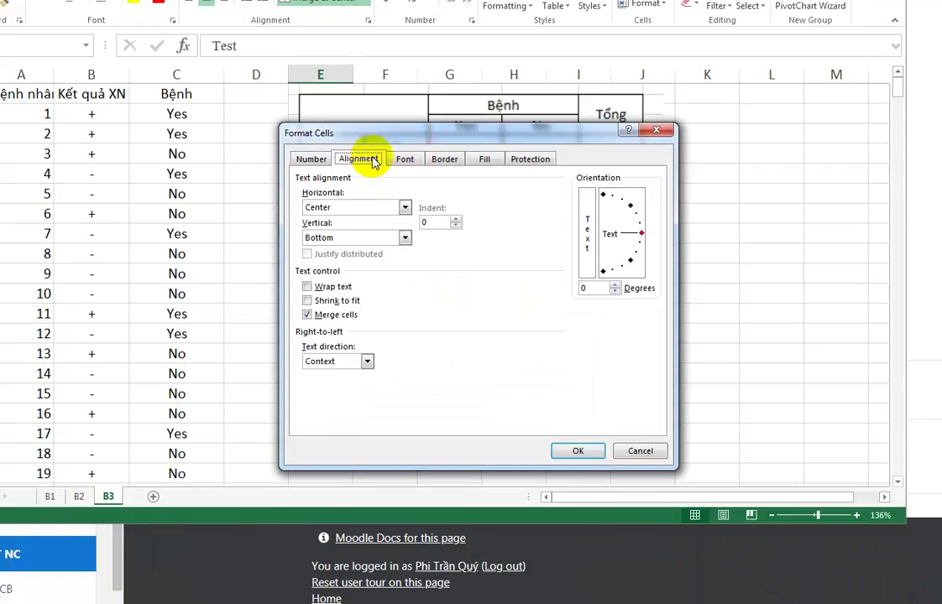
click(405, 239)
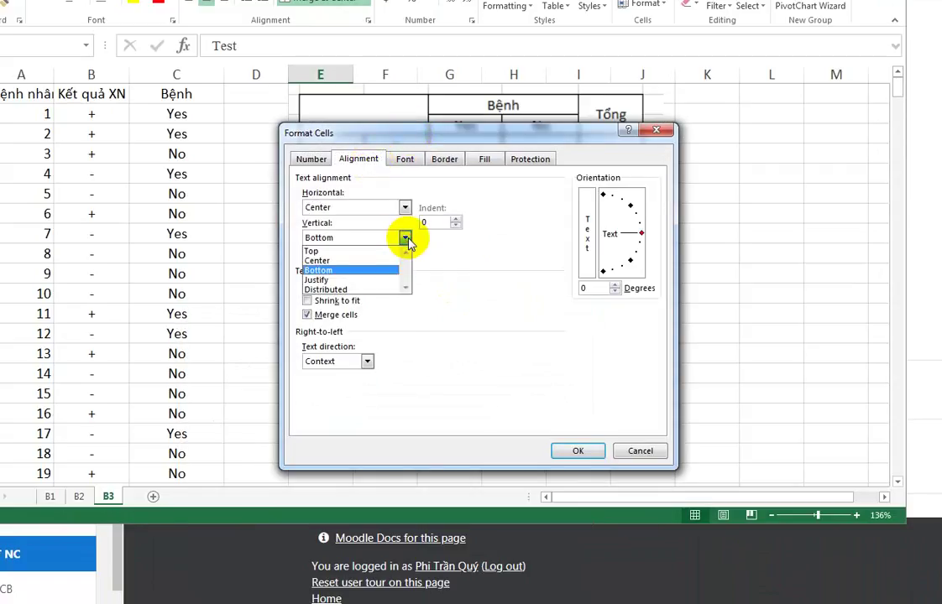
click(353, 260)
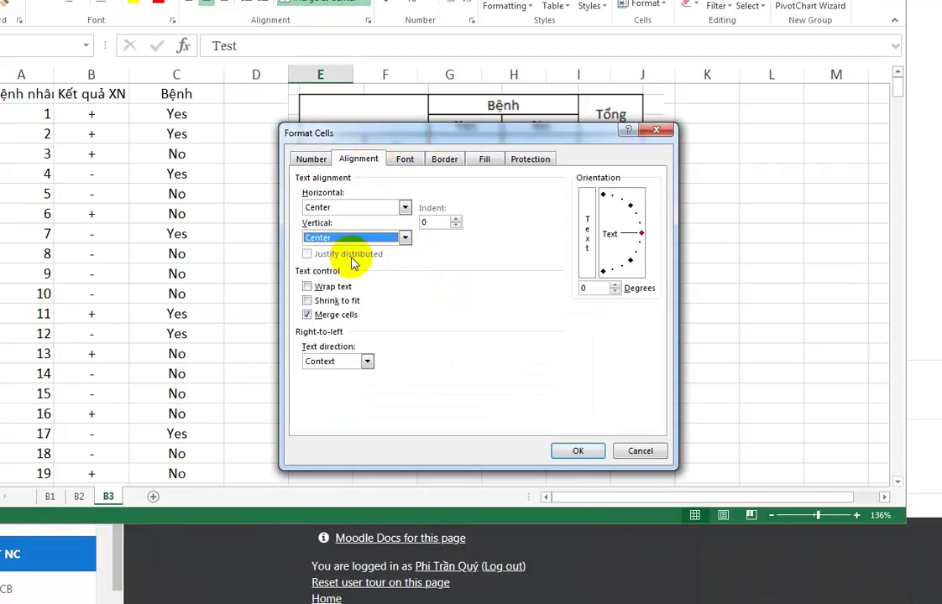
click(587, 452)
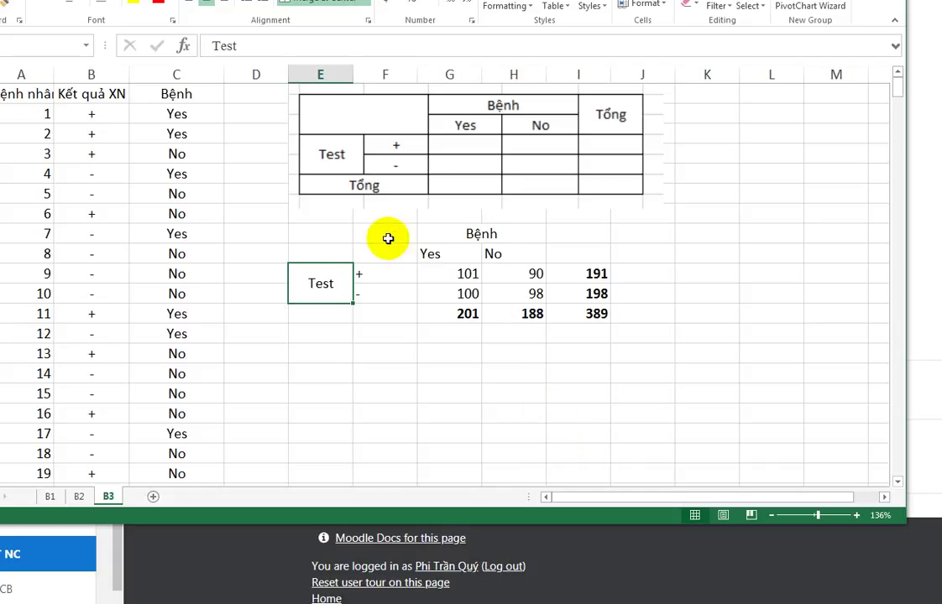
- Reapply Center vertical alignment to the Test cell and confirm it
right_click(313, 277)
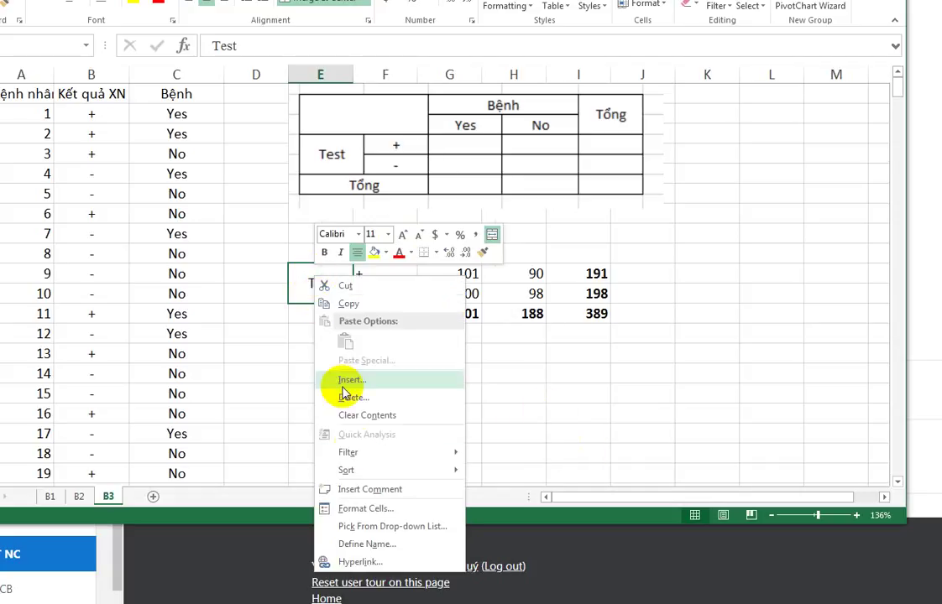
click(363, 509)
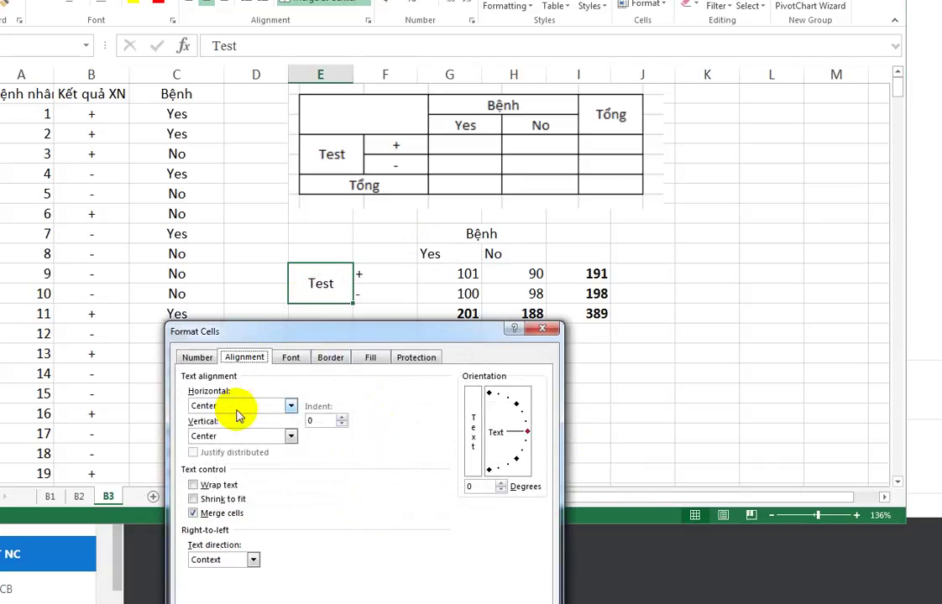
click(291, 437)
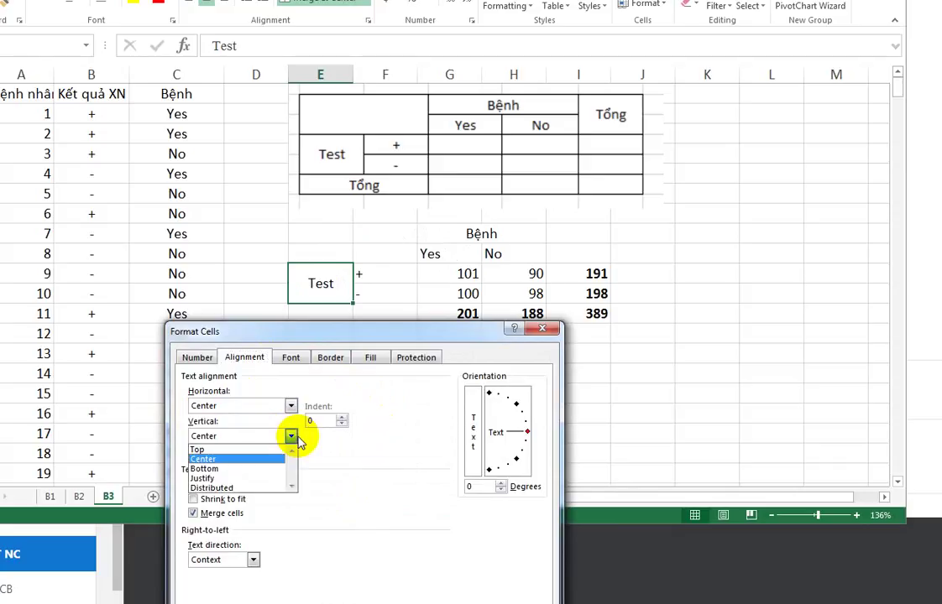
click(238, 463)
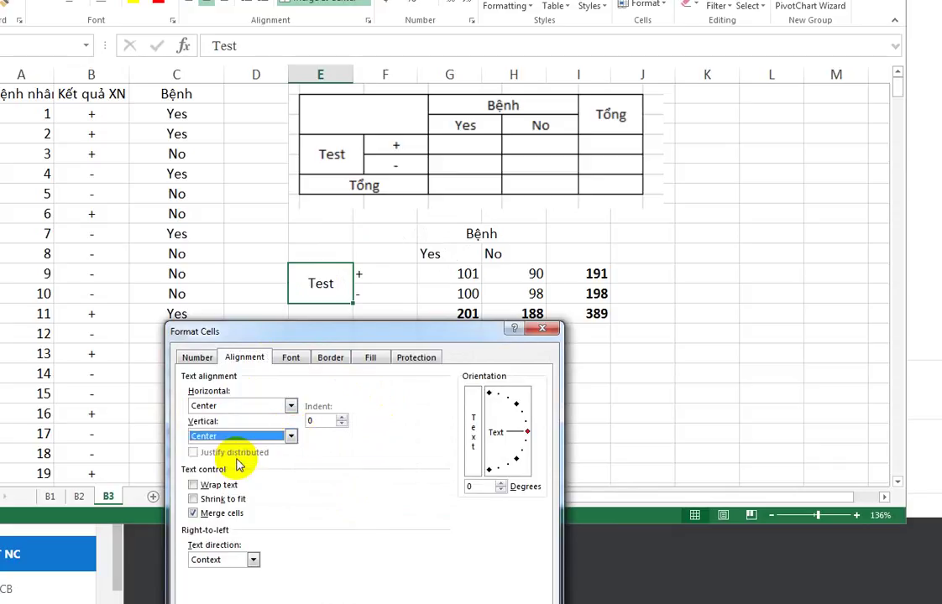
drag(361, 333, 388, 172)
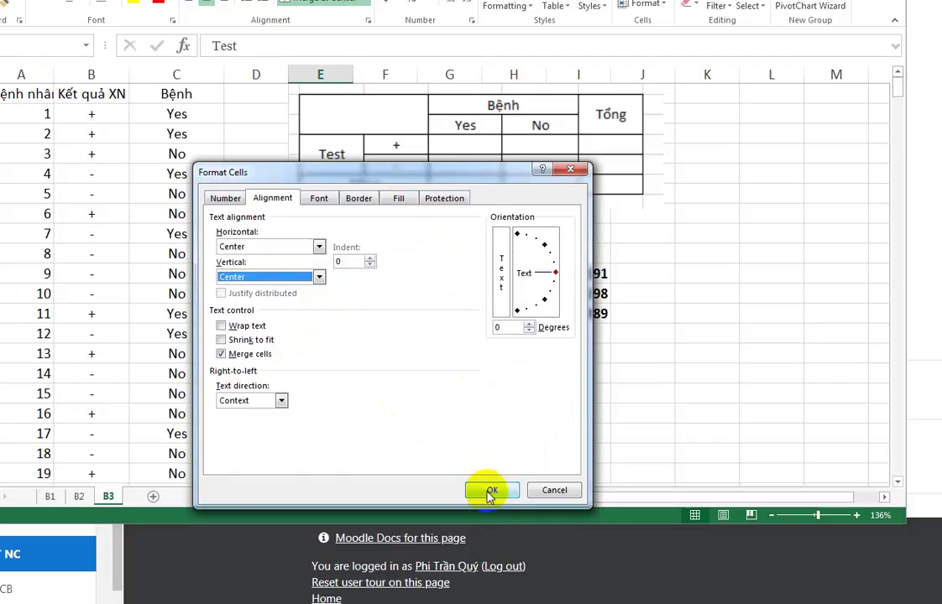
click(490, 492)
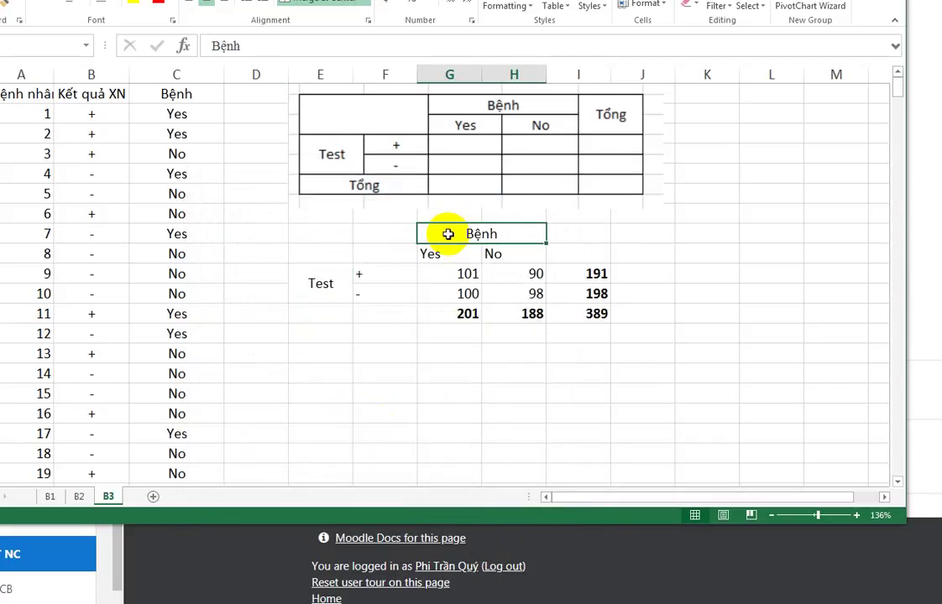
- Centre the Yes/No headers and the + and − labels horizontally in their cells
drag(430, 255, 493, 256)
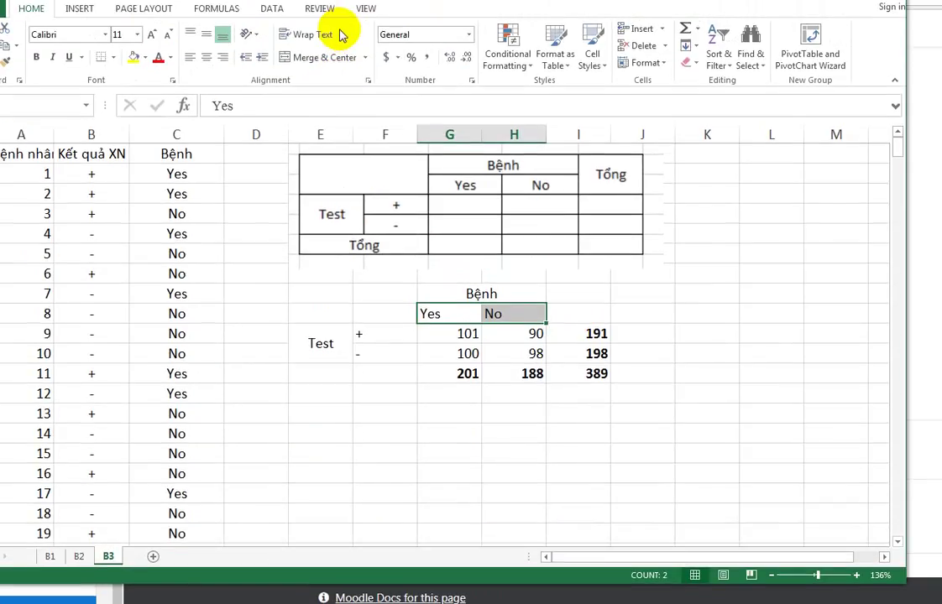
click(208, 88)
drag(382, 364, 382, 384)
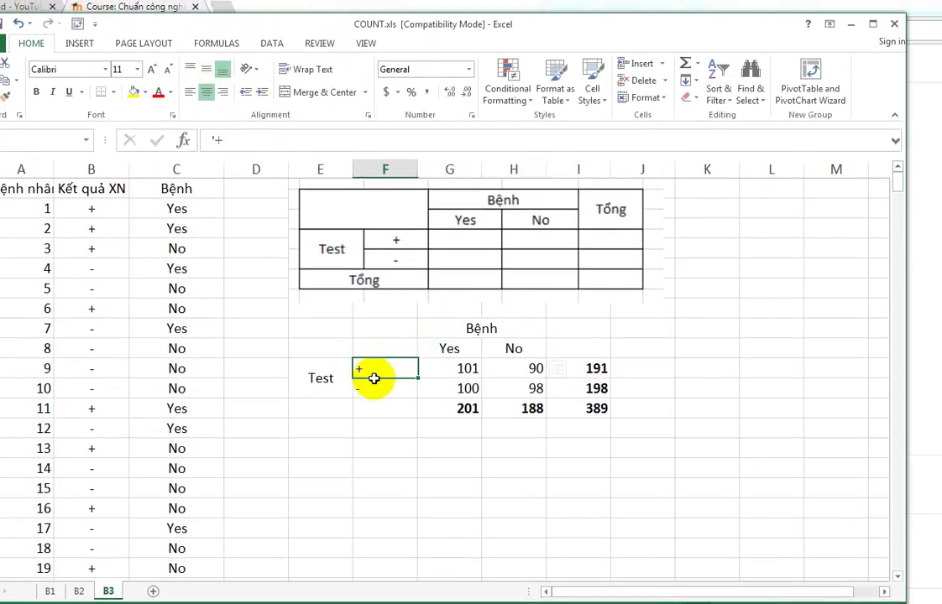
click(206, 99)
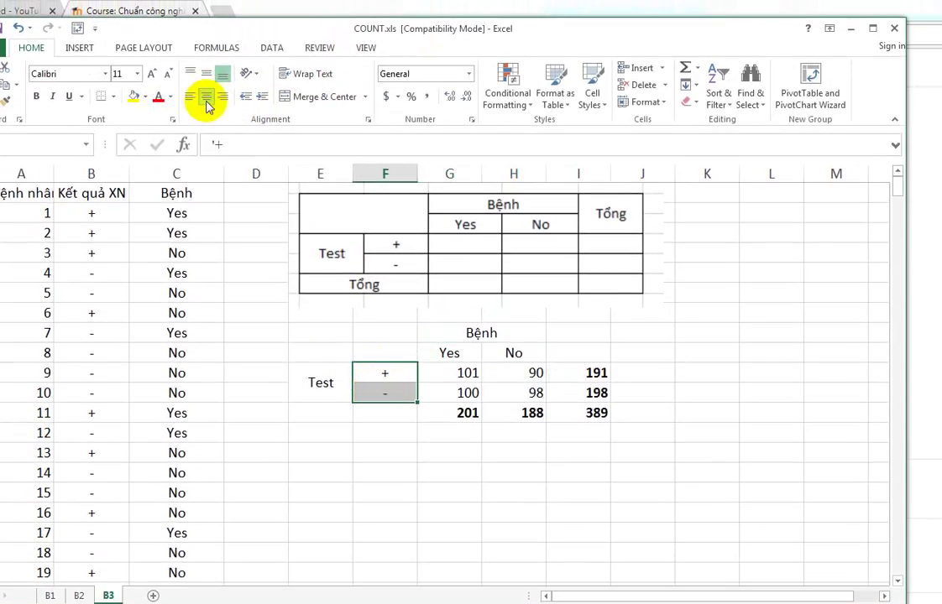
click(472, 353)
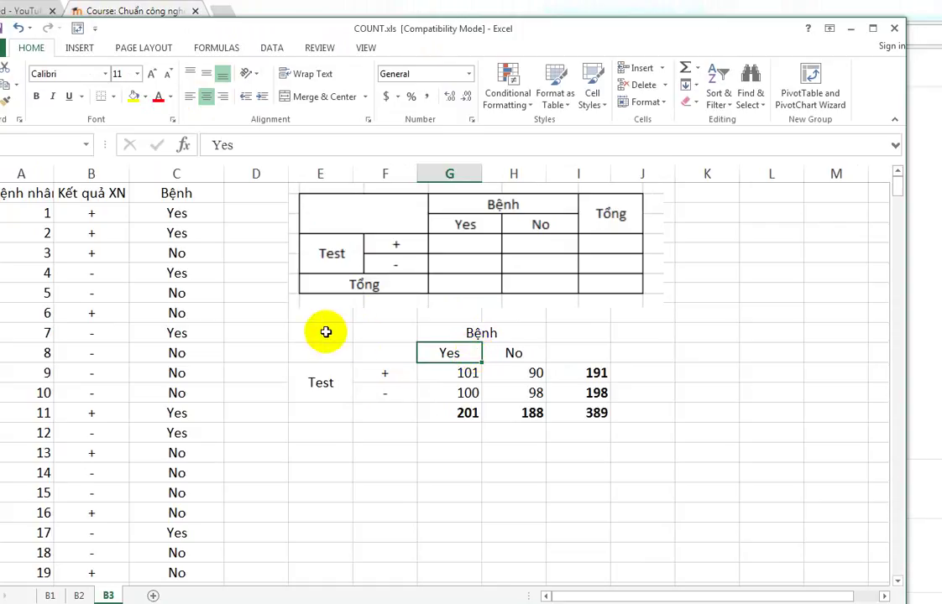
drag(325, 332, 550, 414)
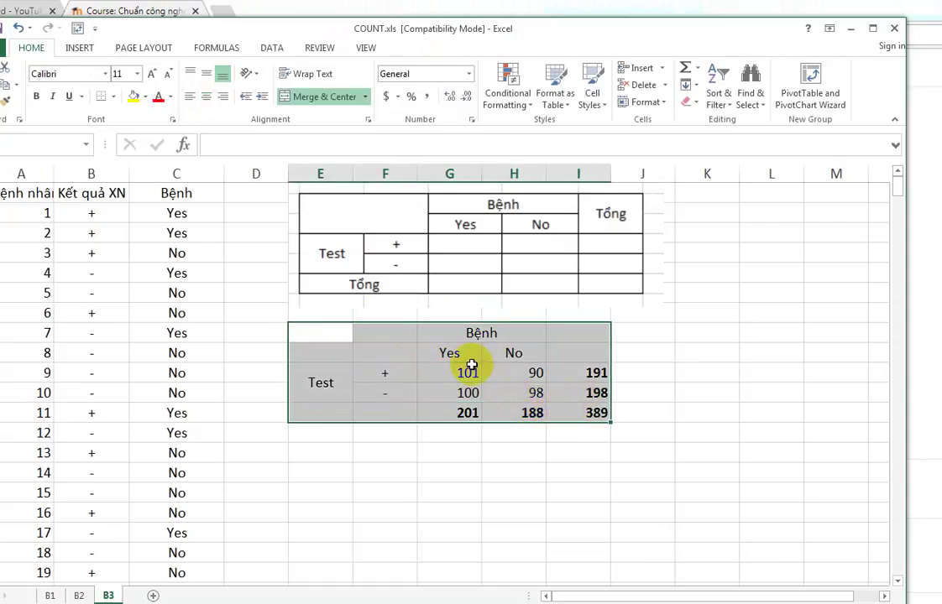
- Apply All Borders to the selected draft table
click(114, 97)
mouse_move(186, 453)
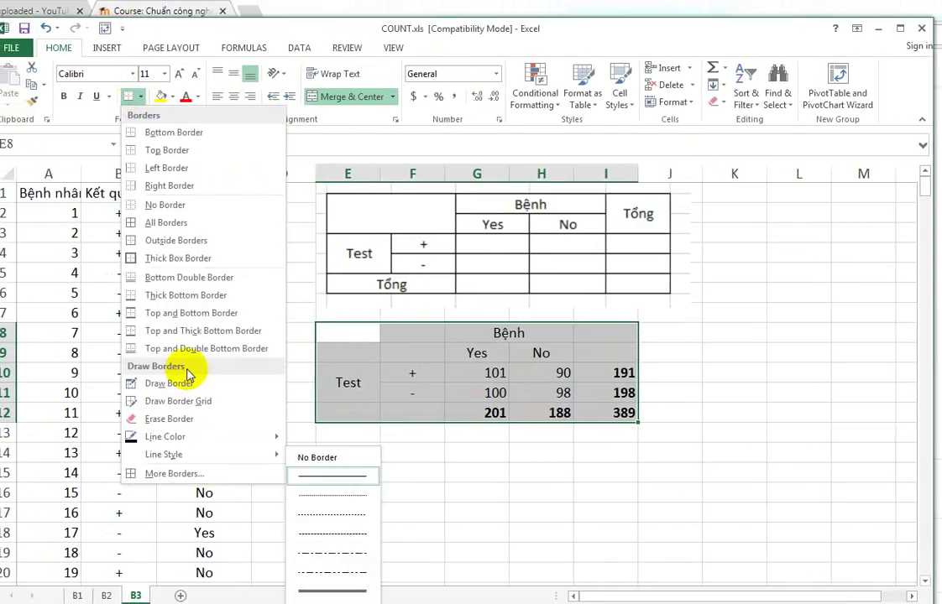
click(183, 225)
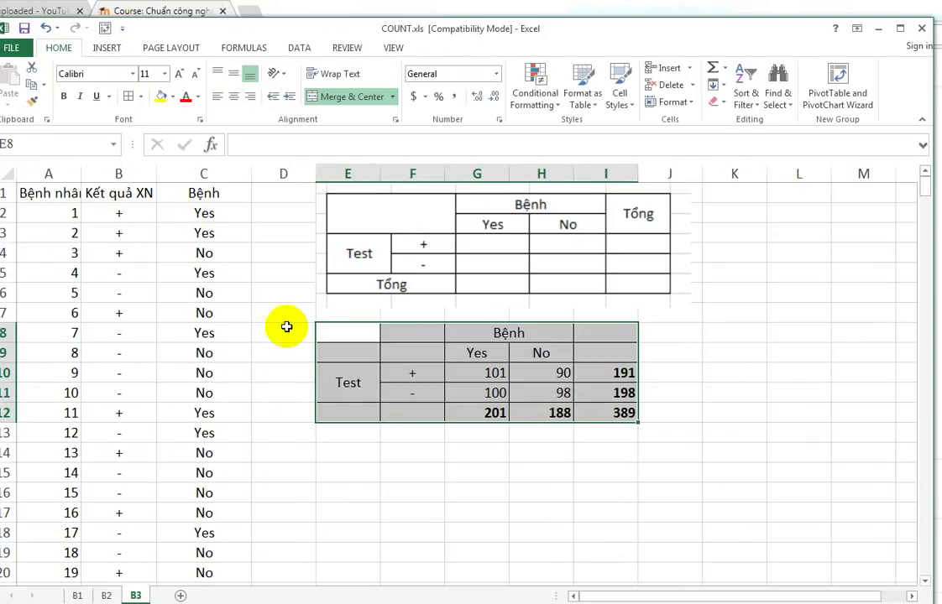
- Merge the empty corner block E8:F9 and the bottom-left cells E12:F12
click(350, 327)
drag(350, 331, 387, 347)
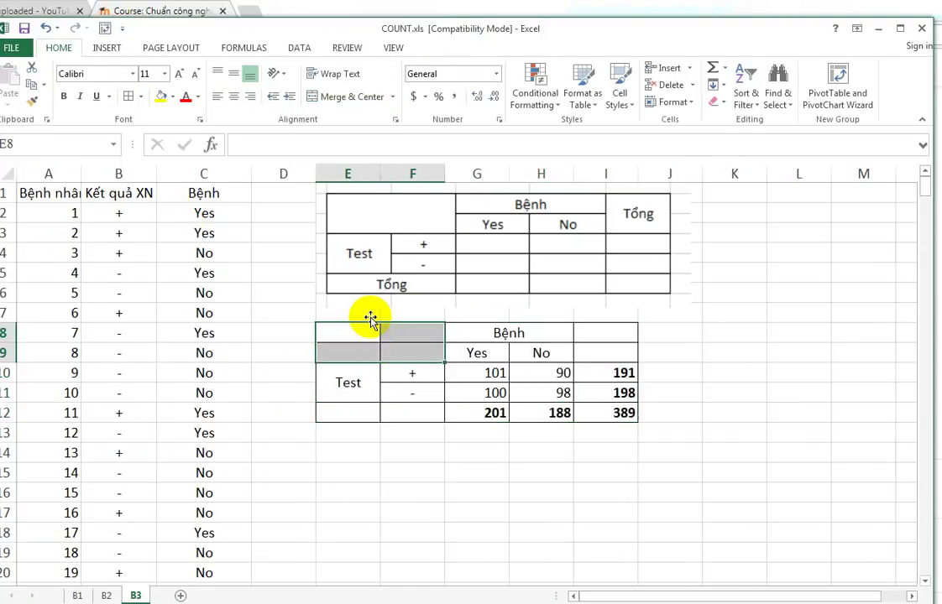
click(351, 97)
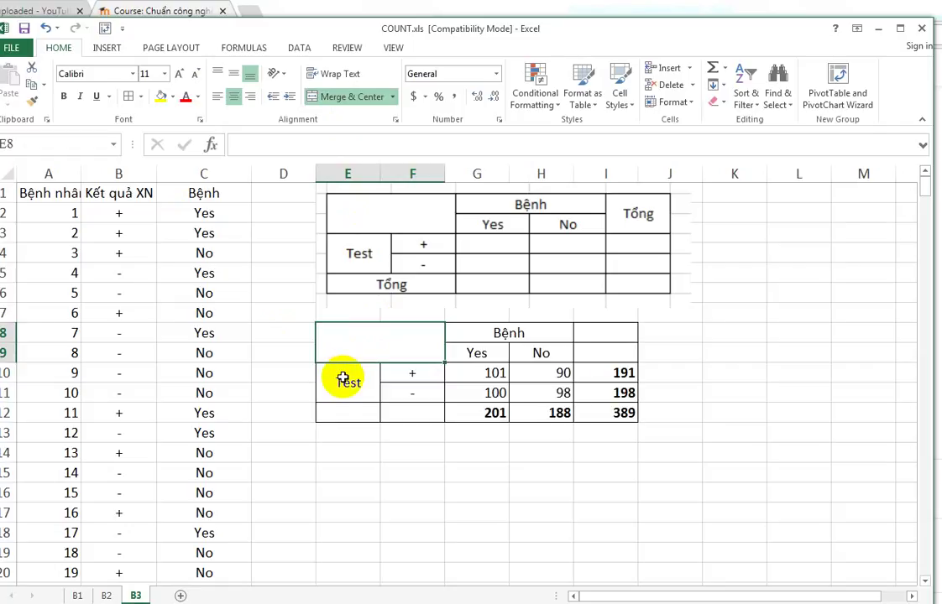
drag(342, 412, 386, 412)
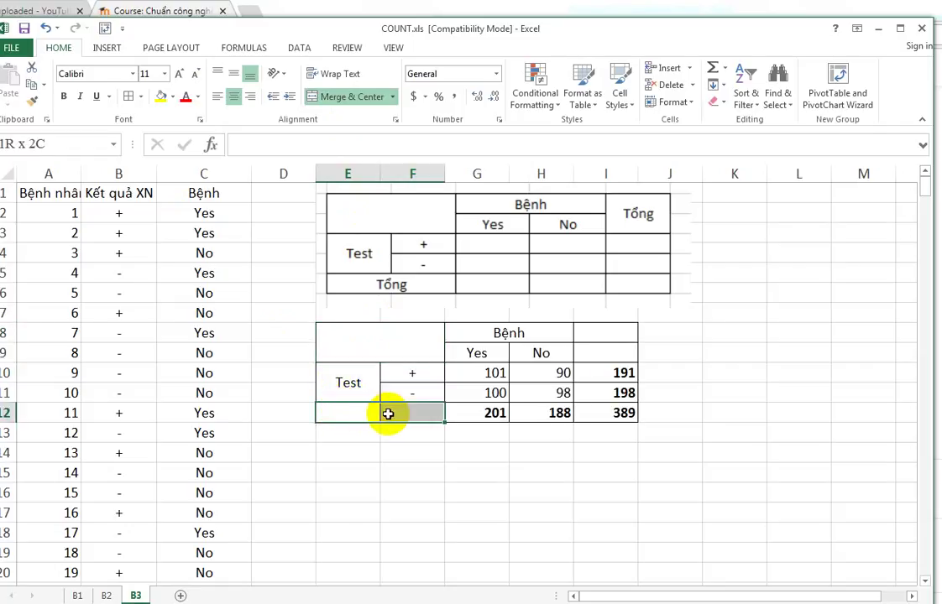
click(349, 99)
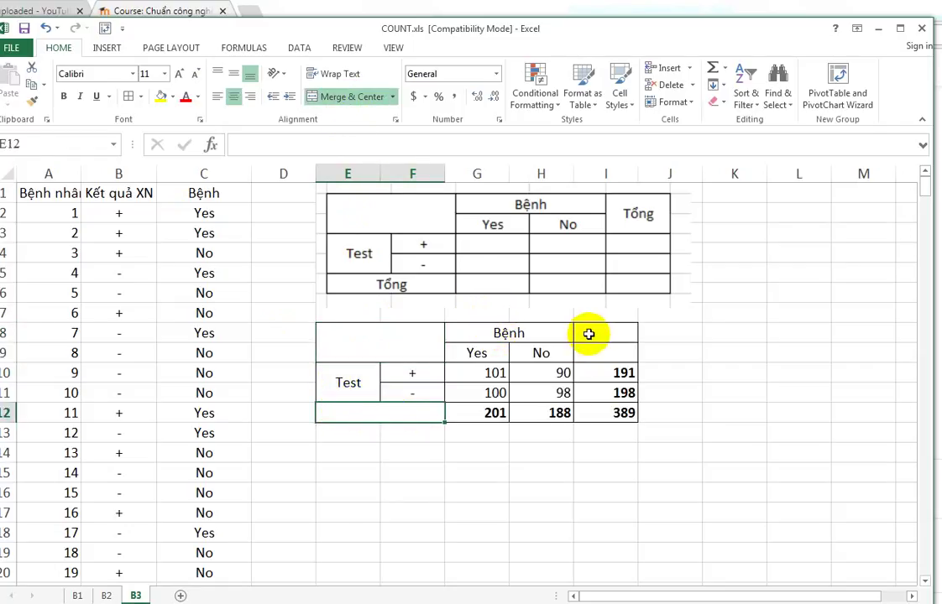
- Merge and centre I8:I9 and enter the header Tổng
drag(588, 330, 589, 349)
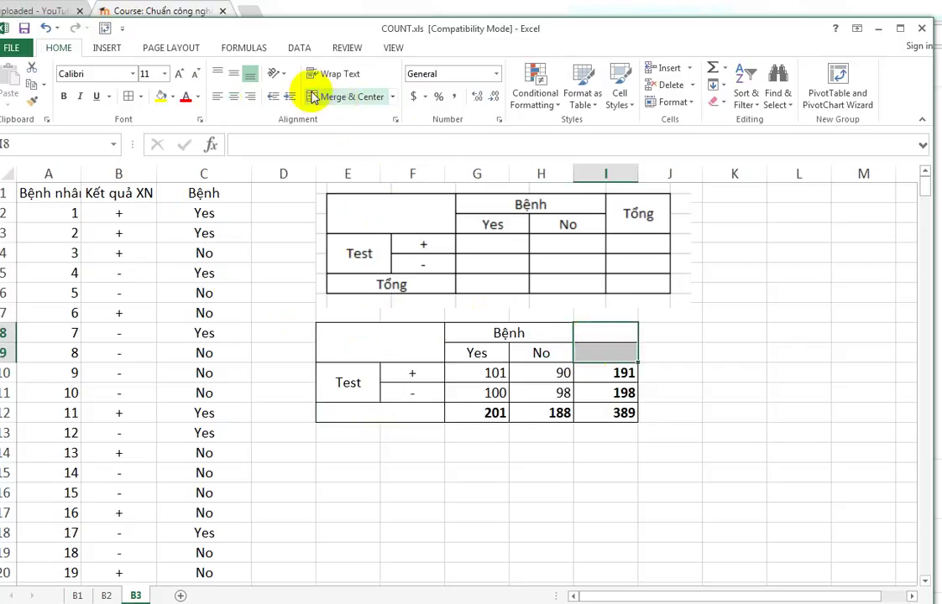
click(238, 97)
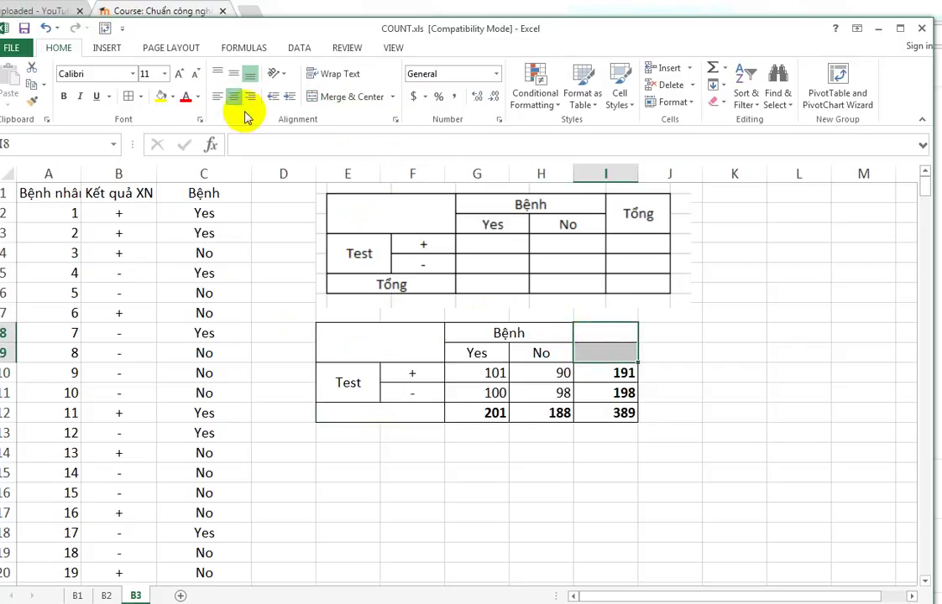
click(346, 99)
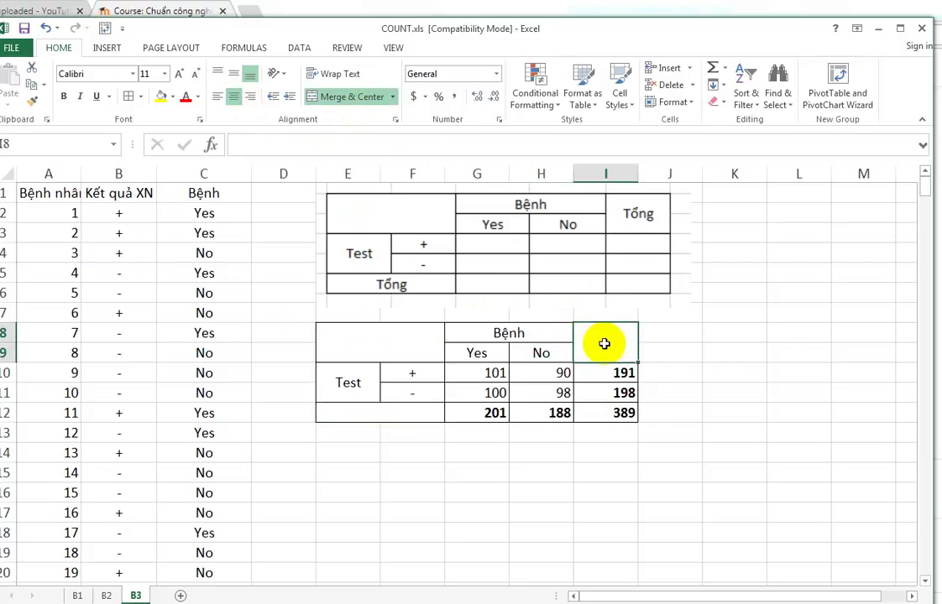
text(tỔNG)
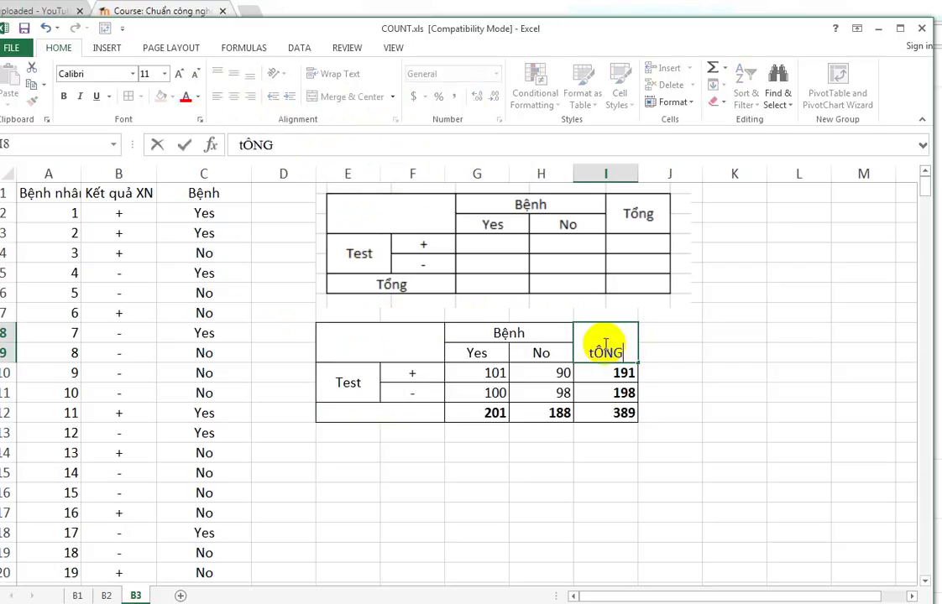
key(BackSpace)
key(BackSpace)
key(BackSpace)
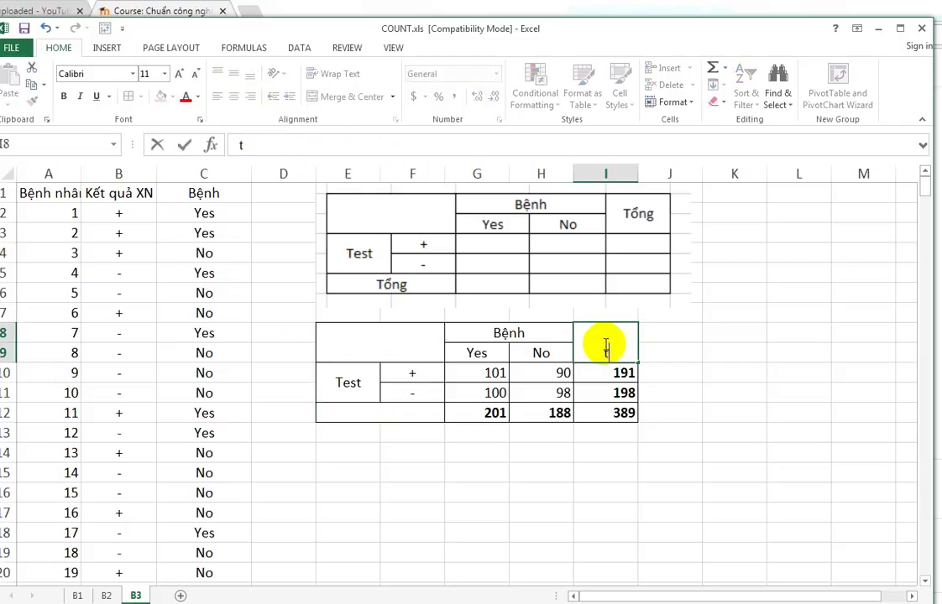
text(Ô)
key(BackSpace)
key(BackSpace)
text(T)
text(ổng)
key(Return)
- Set the merged Tổng header's vertical alignment to Center via Format Cells
click(604, 344)
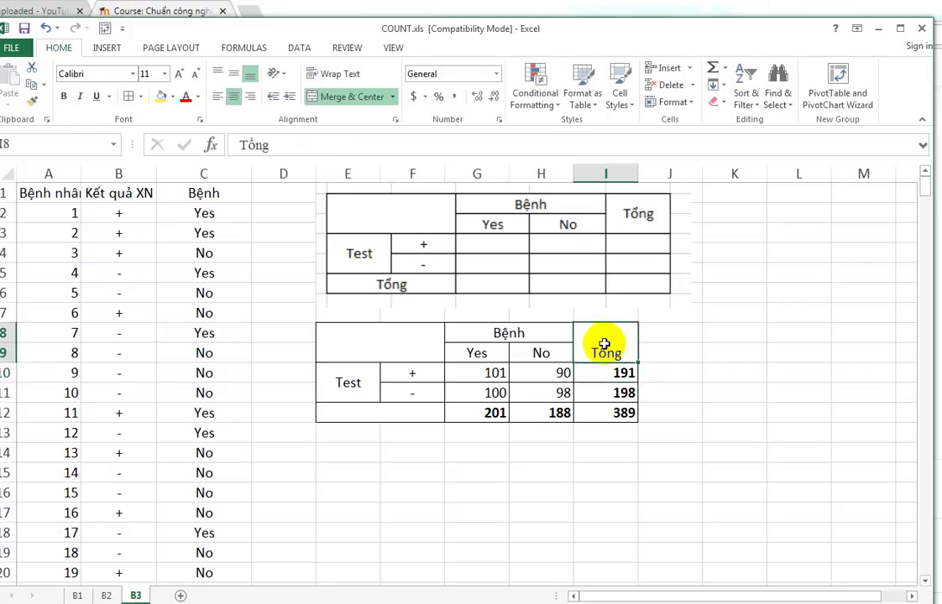
right_click(604, 345)
click(658, 572)
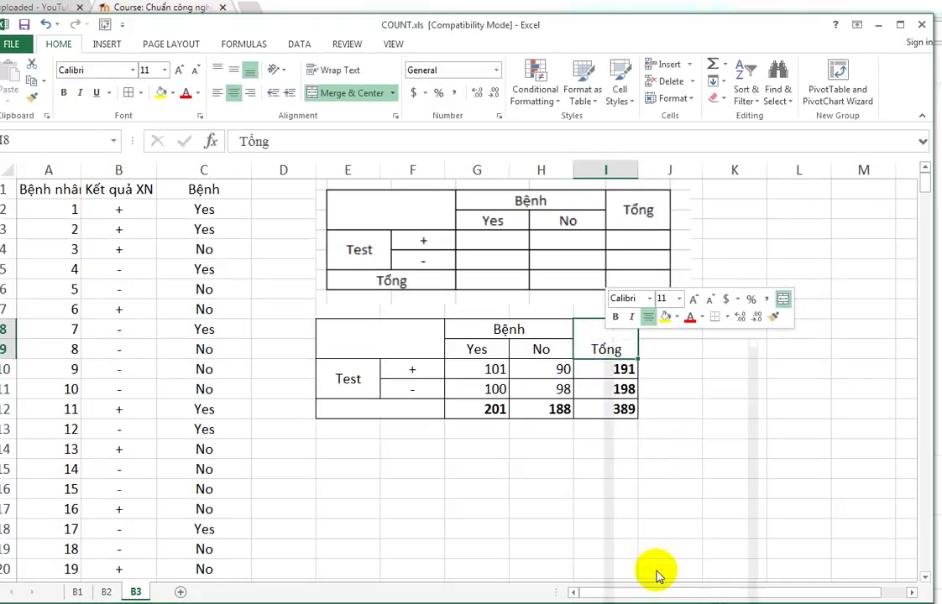
drag(610, 400, 575, 276)
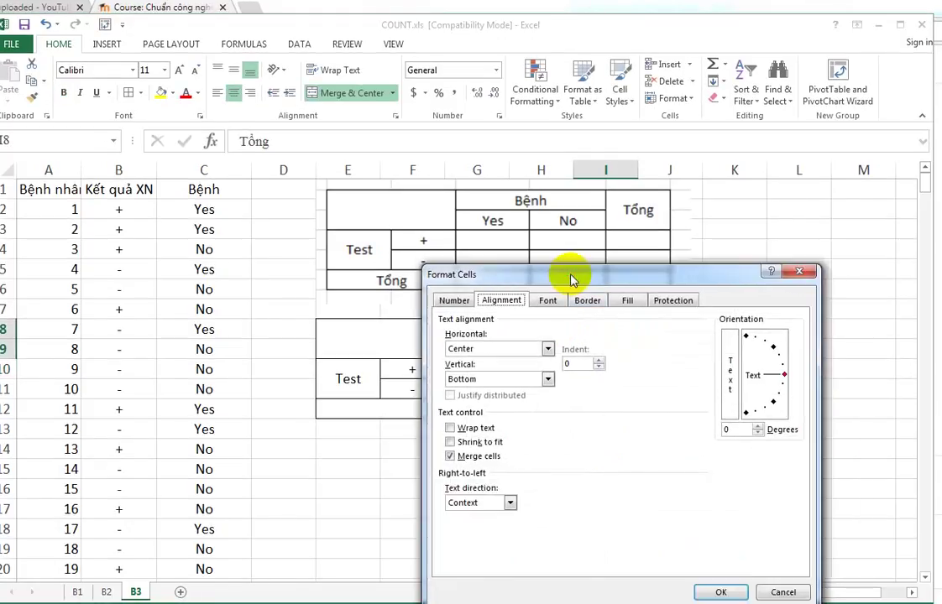
click(548, 379)
click(502, 402)
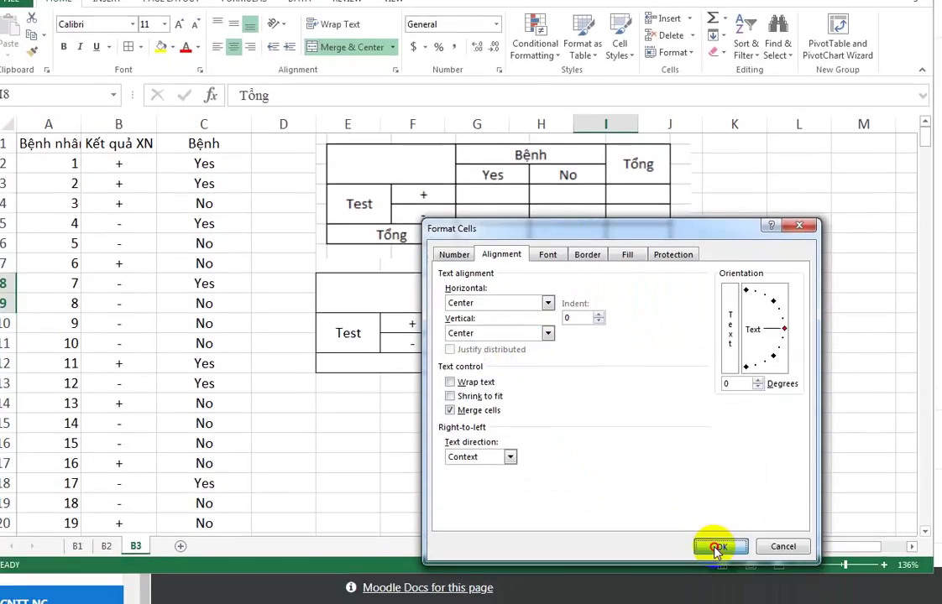
click(716, 548)
- Label the merged totals cell E12 in row 12 as Tổng
click(592, 327)
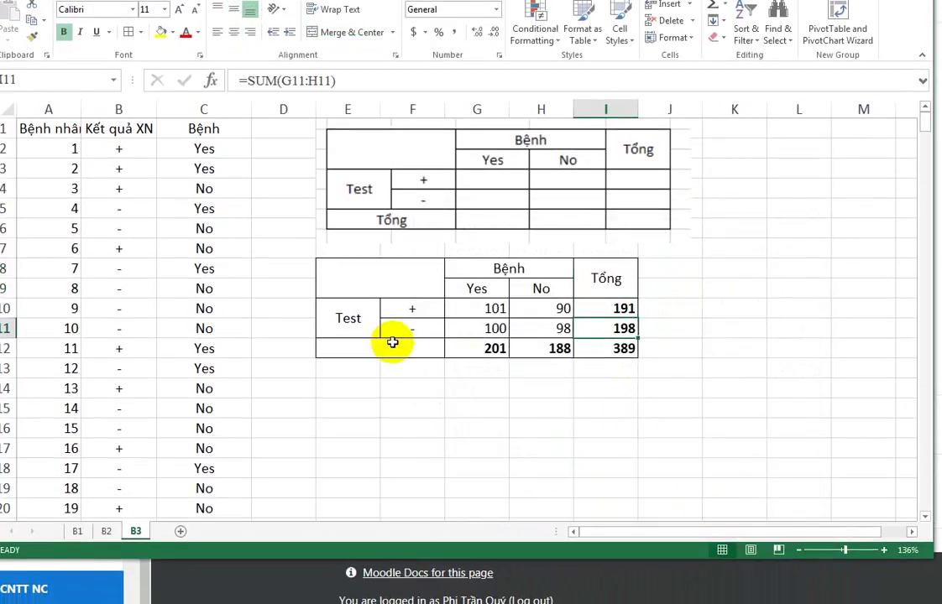
click(391, 344)
text(To)
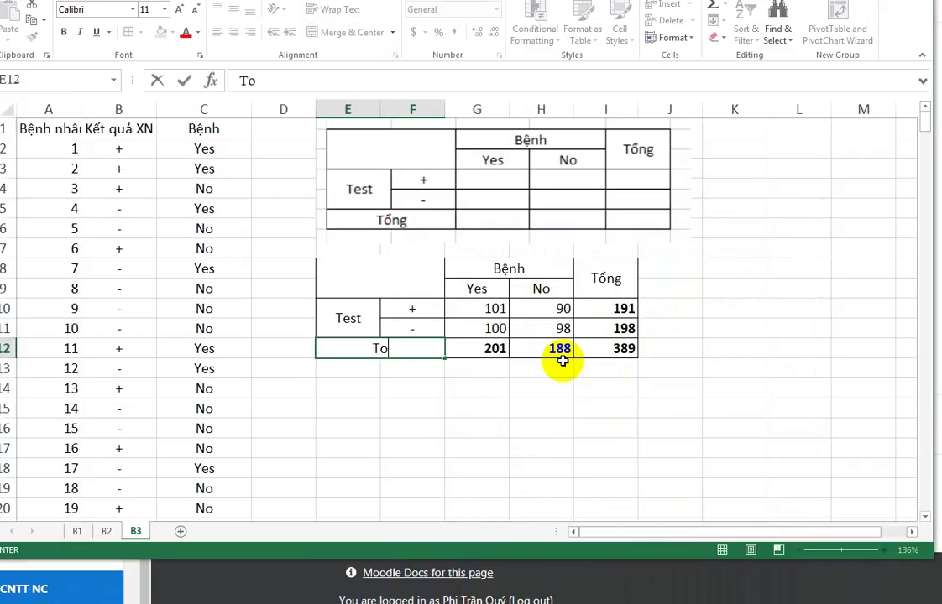
text(ong)
key(Return)
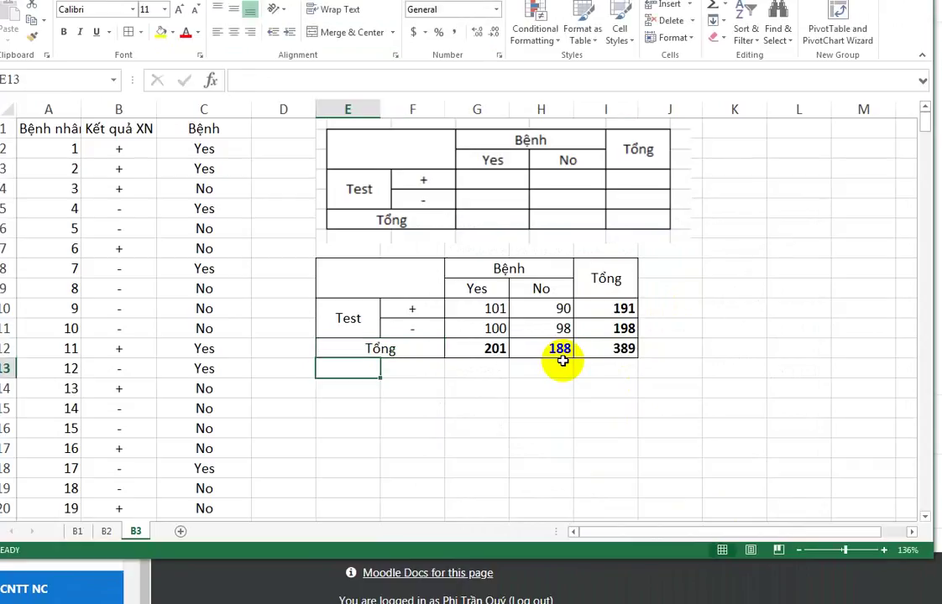
key(Up)
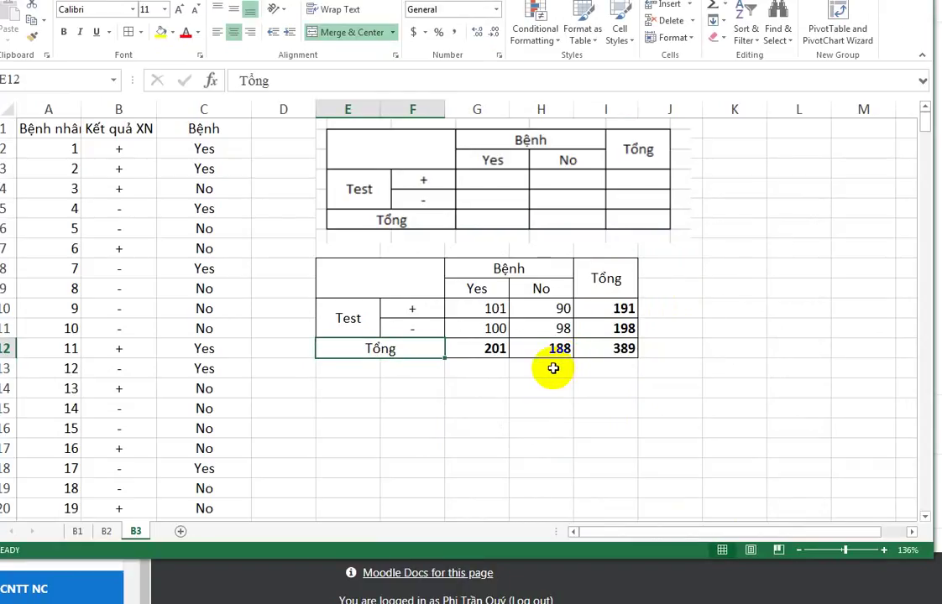
click(625, 350)
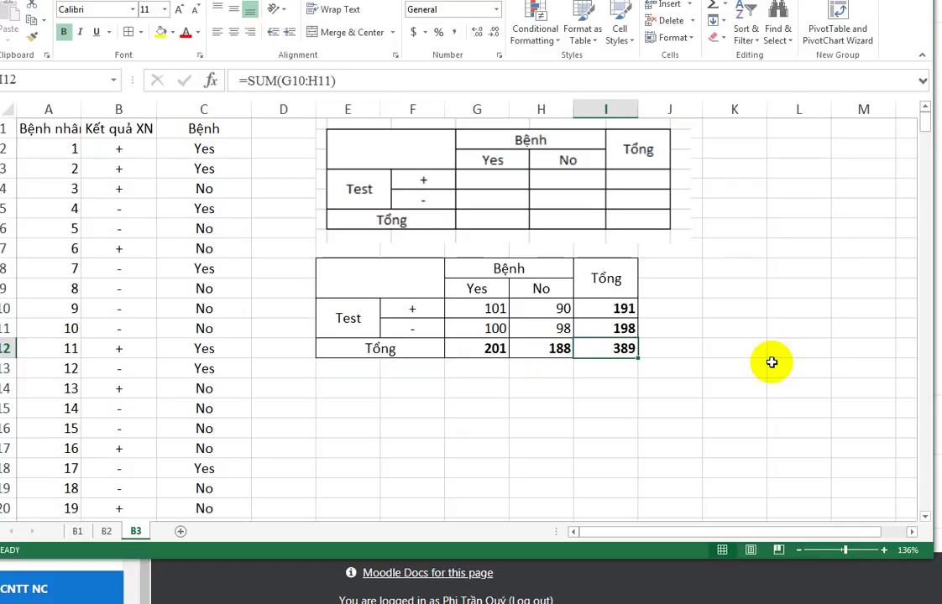
click(486, 309)
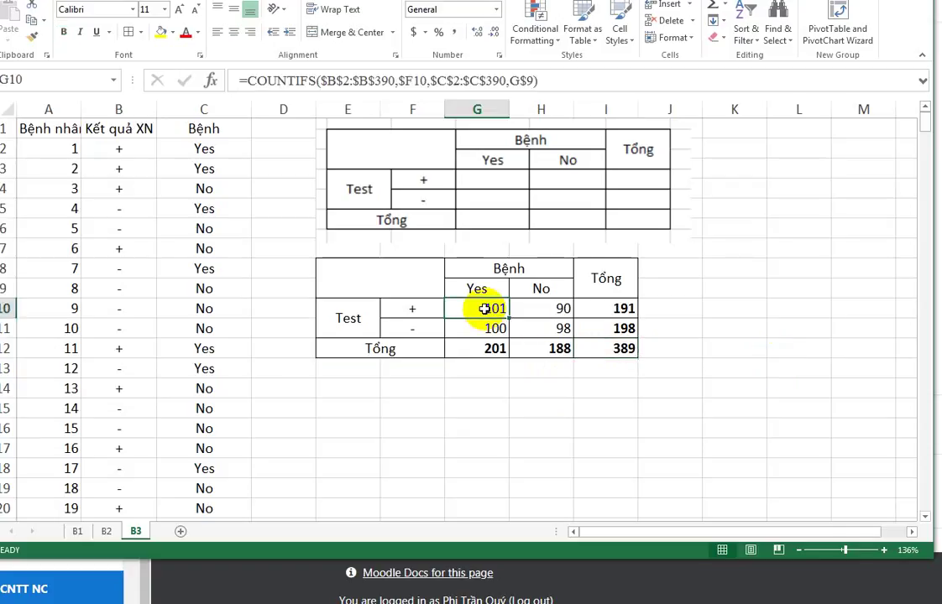
double_click(485, 309)
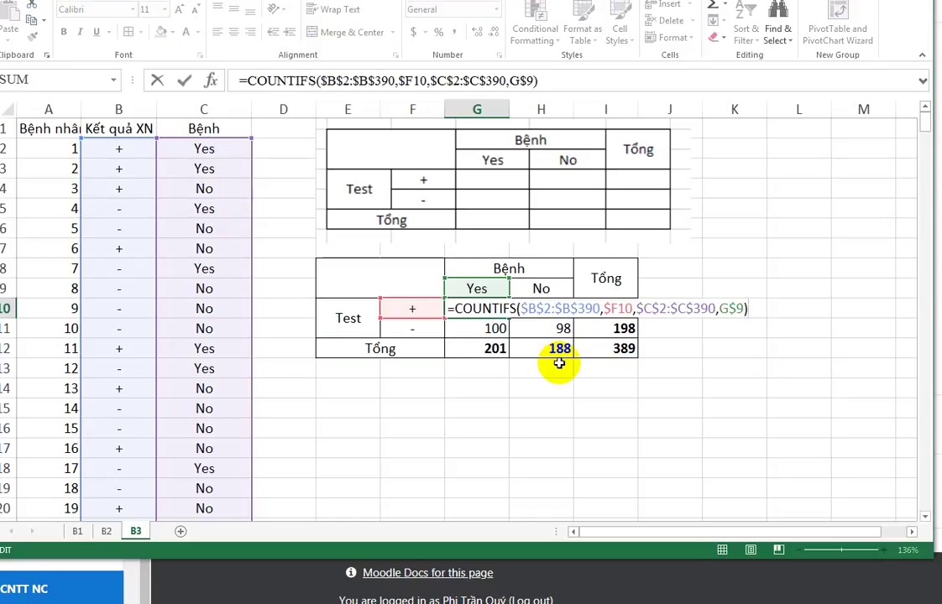
key(Escape)
click(552, 311)
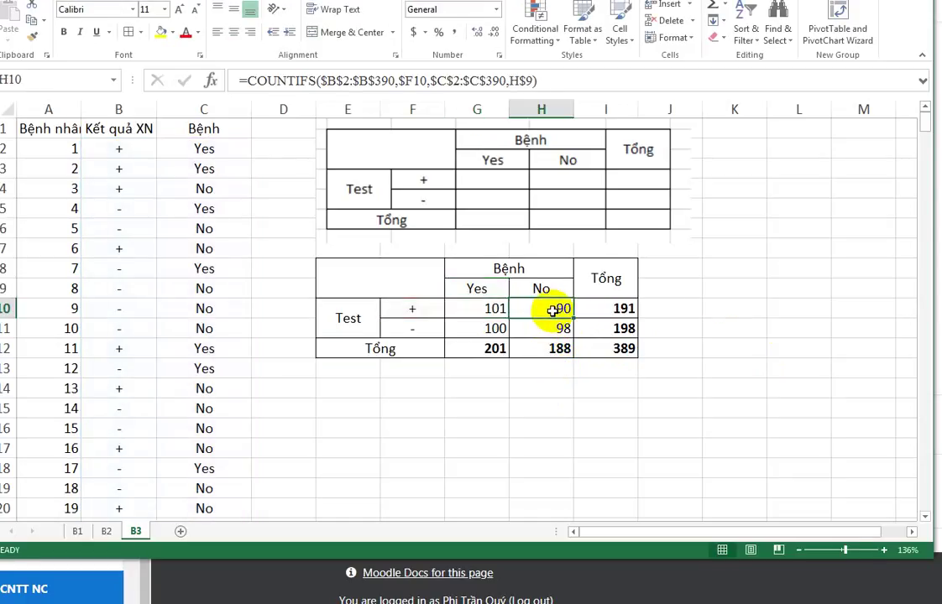
double_click(552, 311)
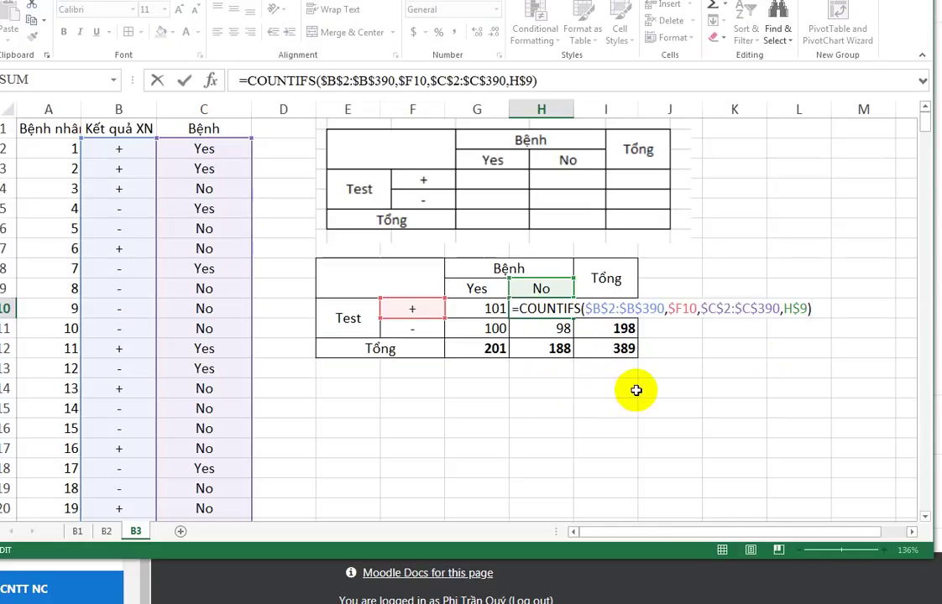
key(Escape)
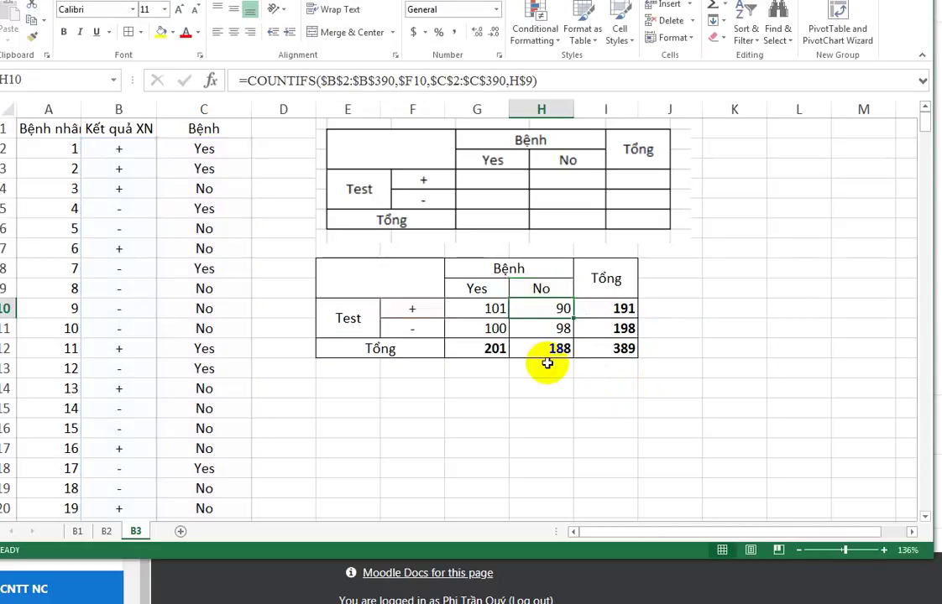
click(483, 329)
double_click(484, 329)
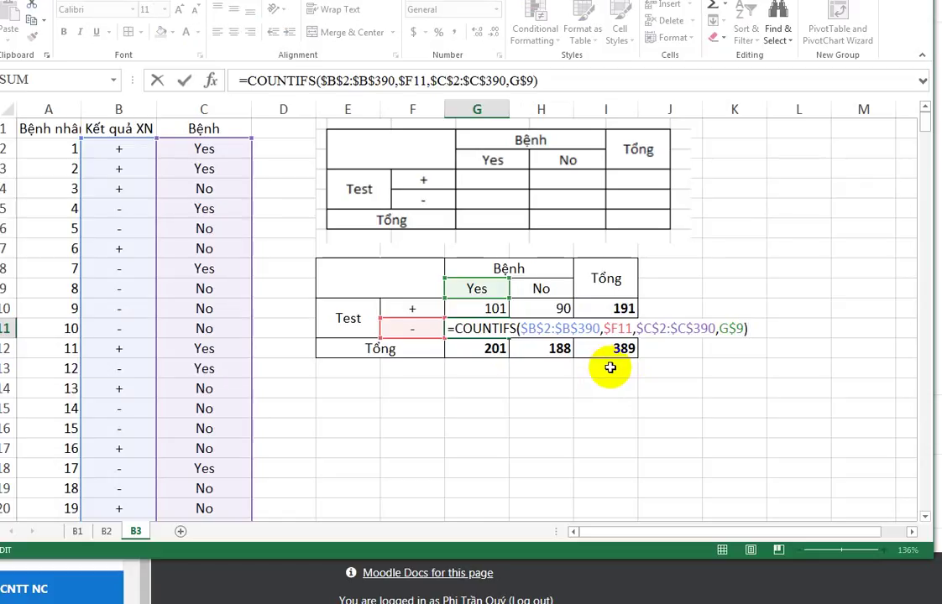
key(ctrl+Return)
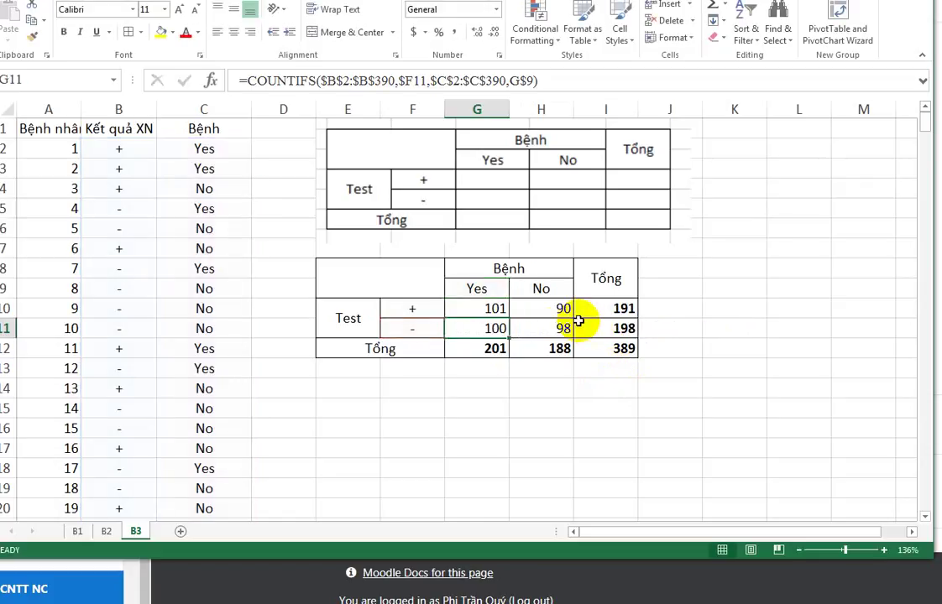
click(558, 328)
double_click(558, 329)
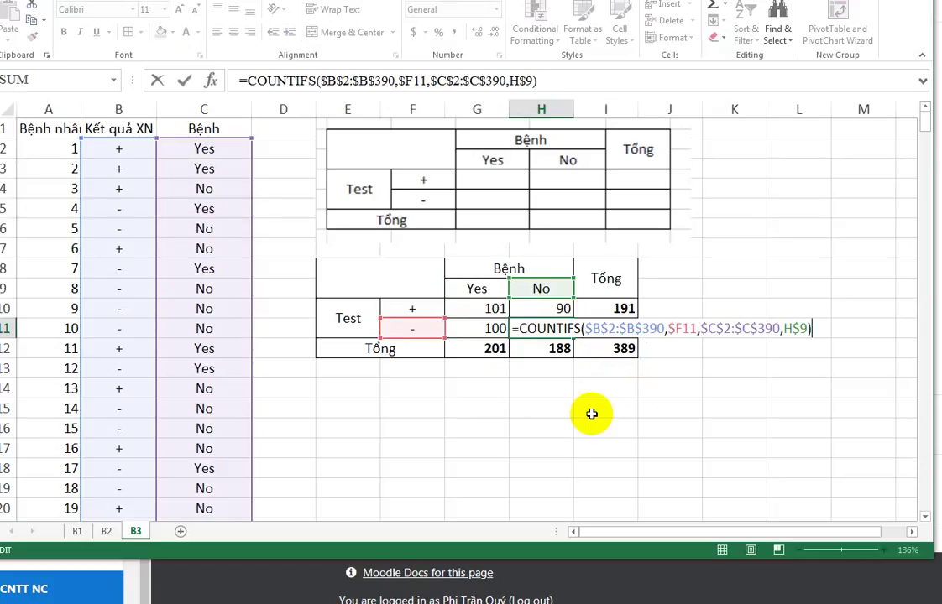
click(592, 414)
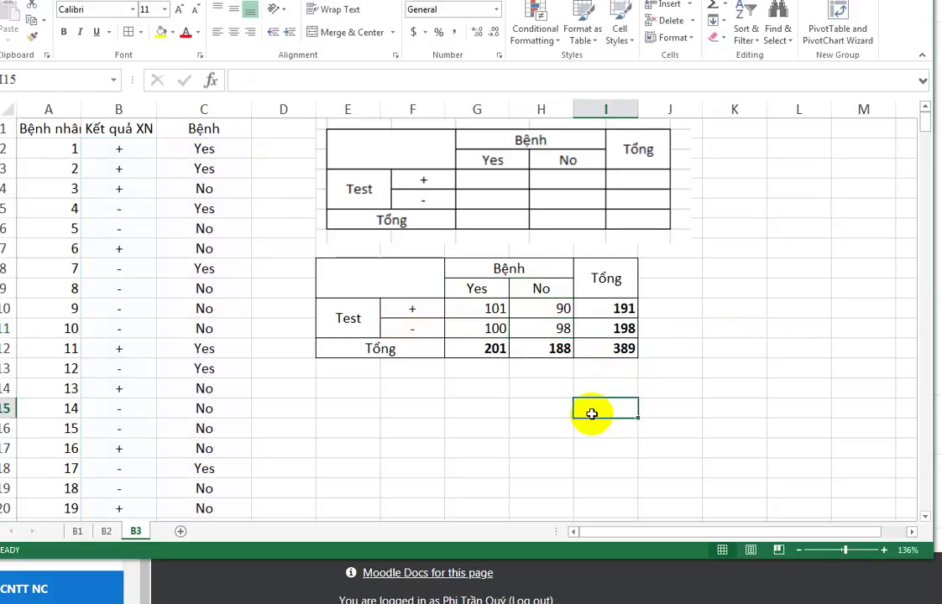